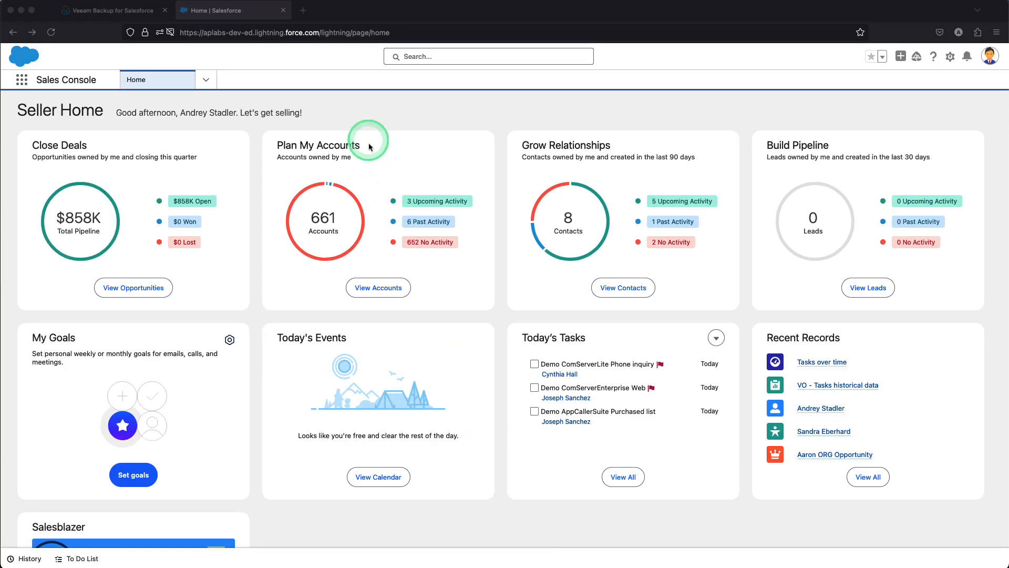
Try to save a new account named "Demo" from the Accounts list in the Sales Console
{"action": "left_click", "coordinate": [364, 116]}
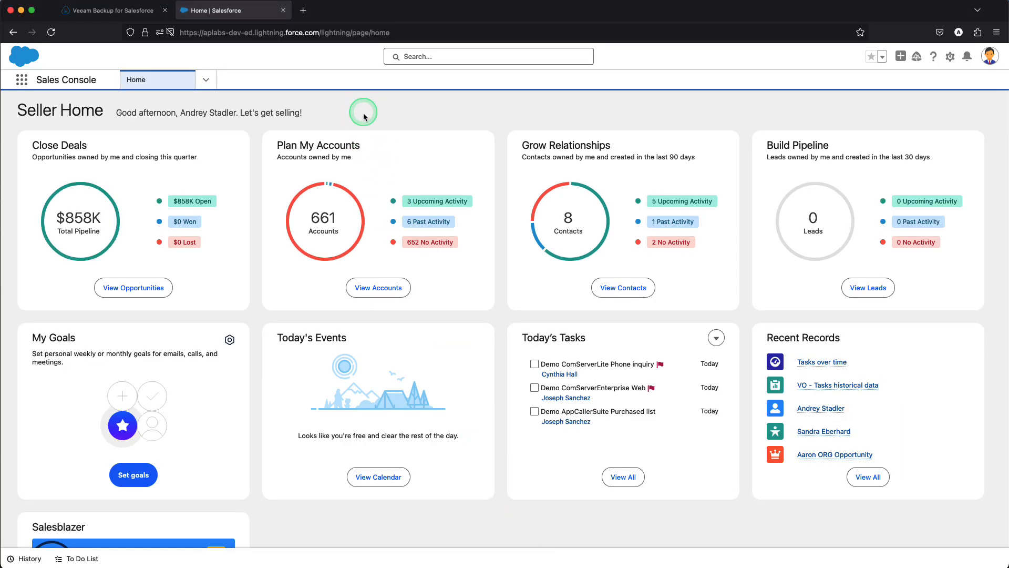
{"action": "left_click", "coordinate": [205, 80]}
{"action": "left_click", "coordinate": [167, 143]}
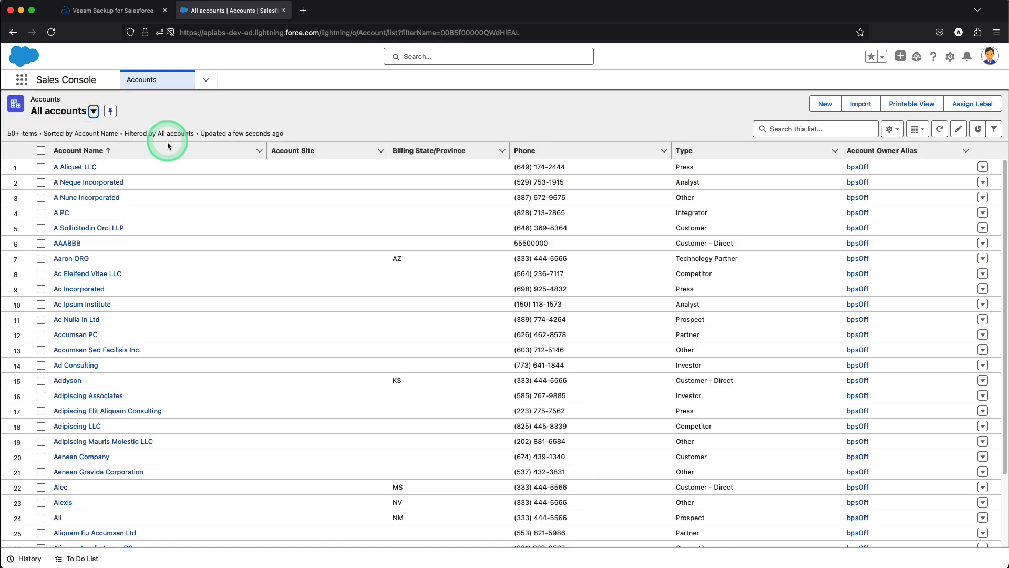
{"action": "left_click", "coordinate": [825, 104]}
{"action": "left_click", "coordinate": [359, 201]}
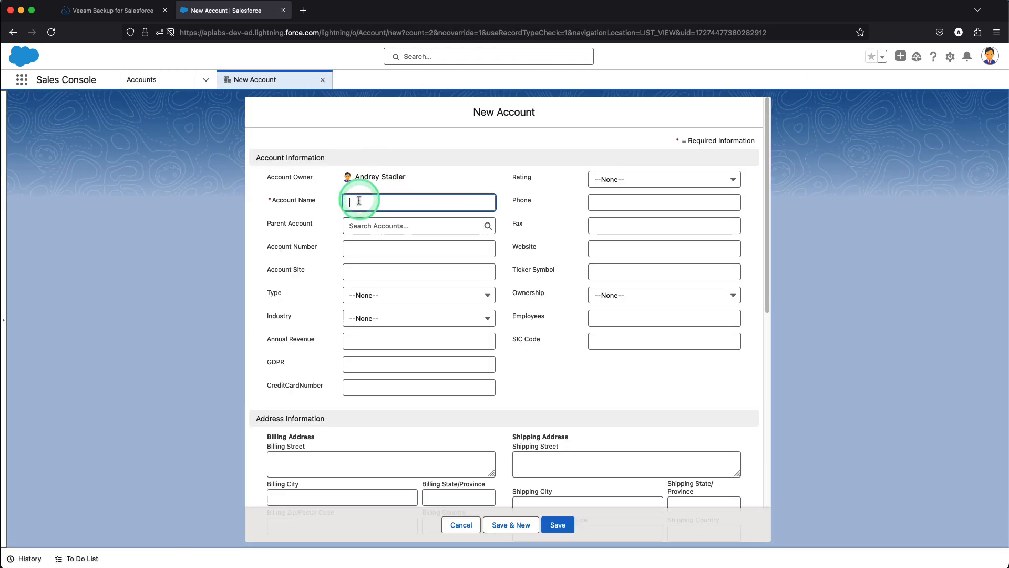
{"action": "type", "text": "Demo"}
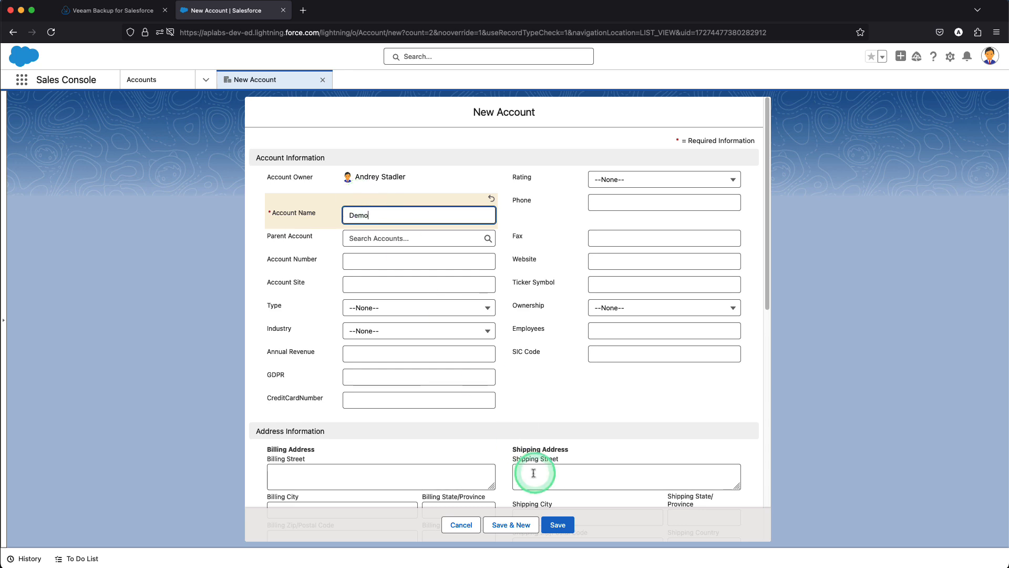
{"action": "left_click", "coordinate": [557, 524]}
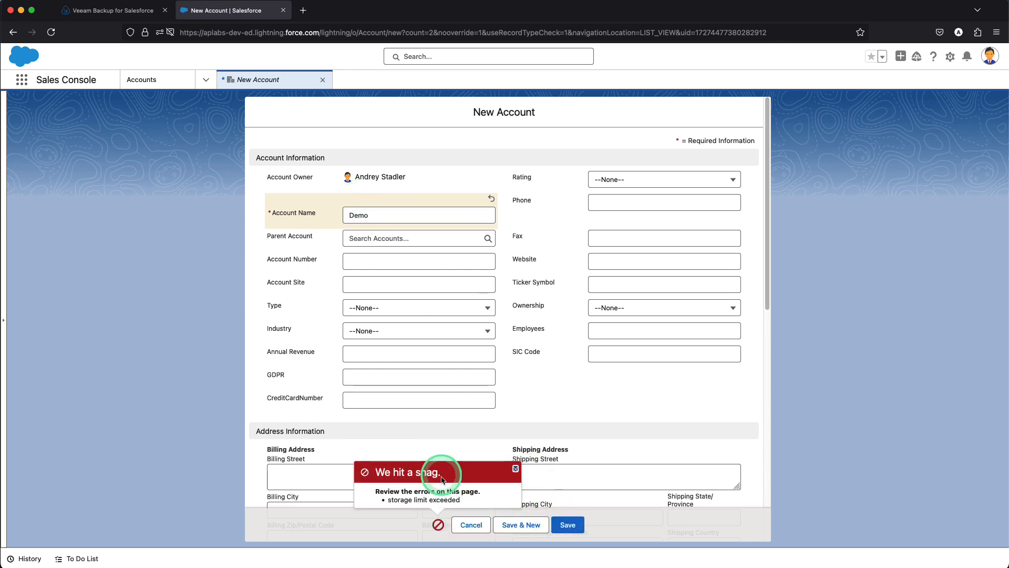
Examine the save error on the New Account form and cancel the account creation
{"action": "scroll", "coordinate": [441, 476], "scroll_direction": "up", "scroll_amount": 5}
{"action": "scroll", "coordinate": [441, 475], "scroll_direction": "down", "scroll_amount": 3}
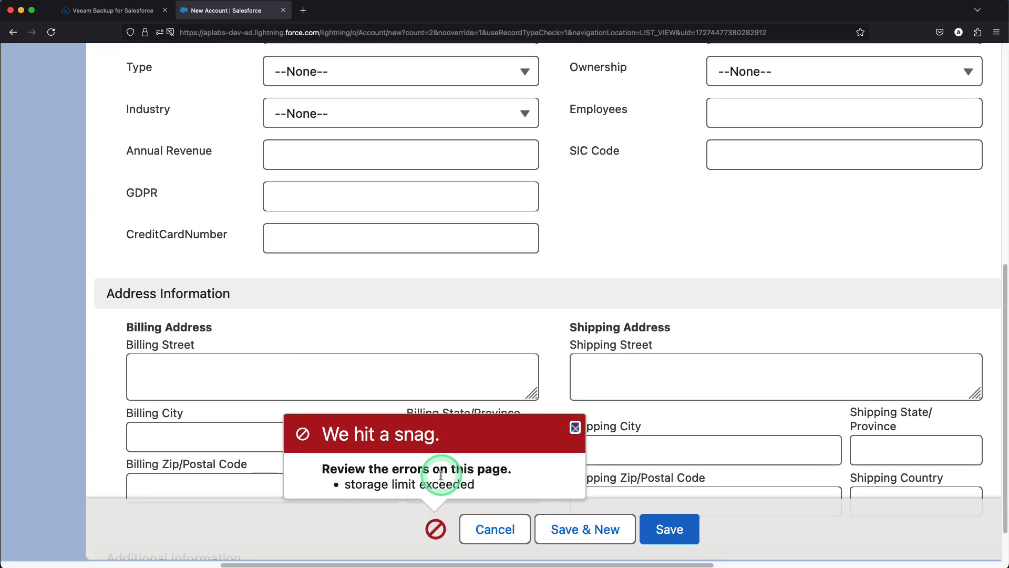
{"action": "scroll", "coordinate": [441, 475], "scroll_direction": "down", "scroll_amount": 5}
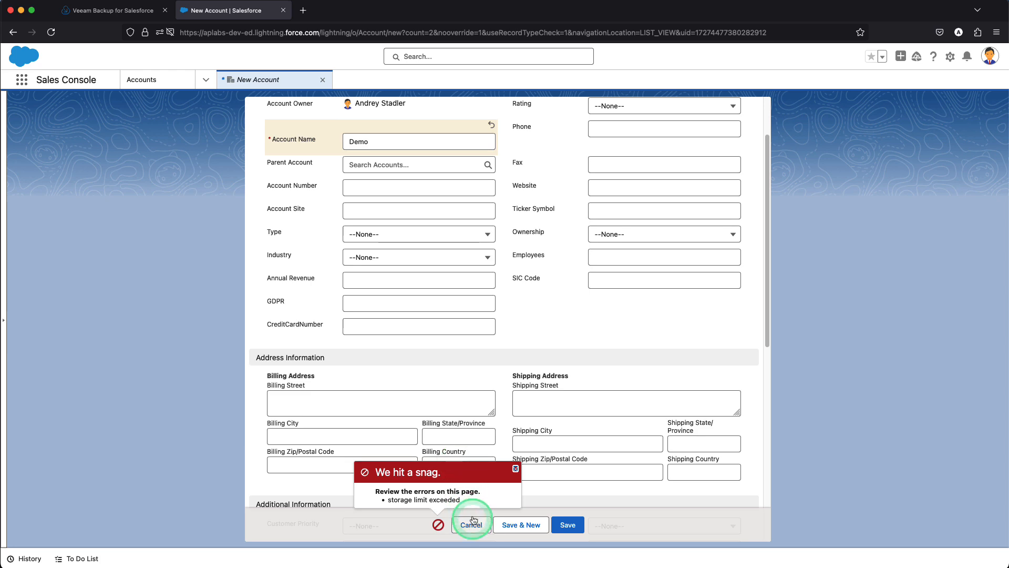
{"action": "left_click", "coordinate": [474, 528]}
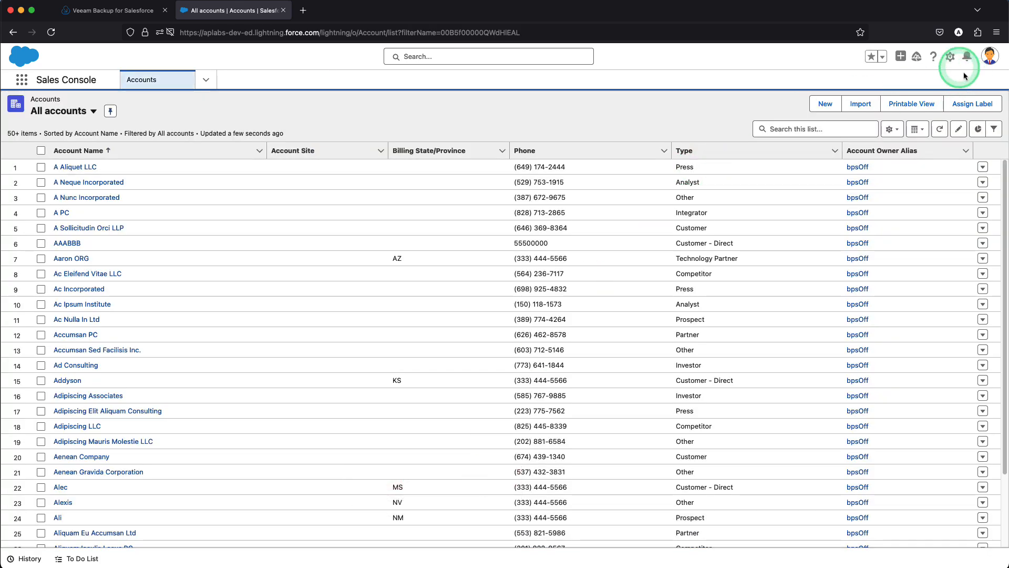
Open Setup, search for "storage", and examine the limits and percent used on the Storage Usage page
{"action": "left_click", "coordinate": [950, 61]}
{"action": "left_click", "coordinate": [907, 84]}
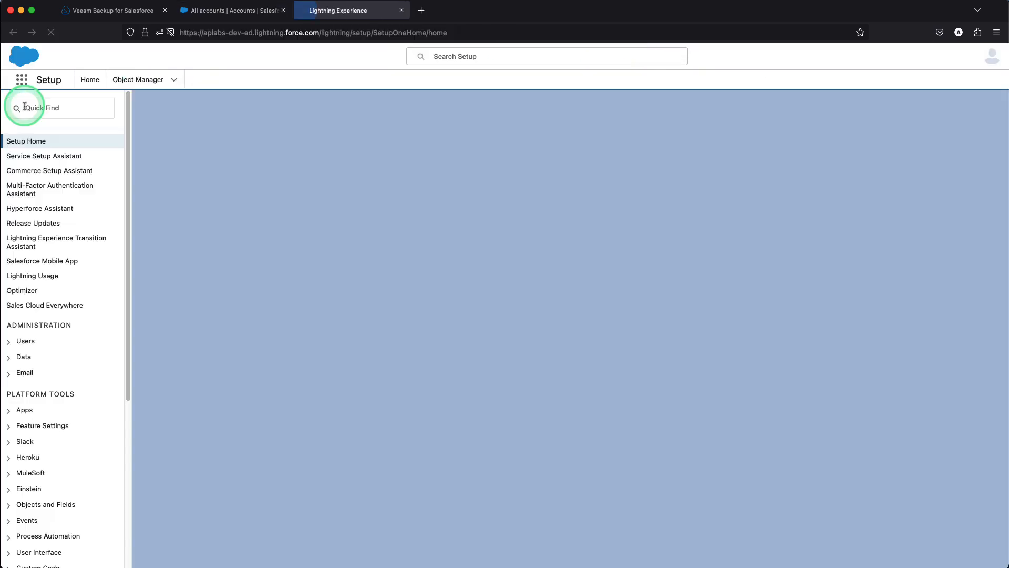
{"action": "left_click", "coordinate": [32, 107]}
{"action": "type", "text": "stor"}
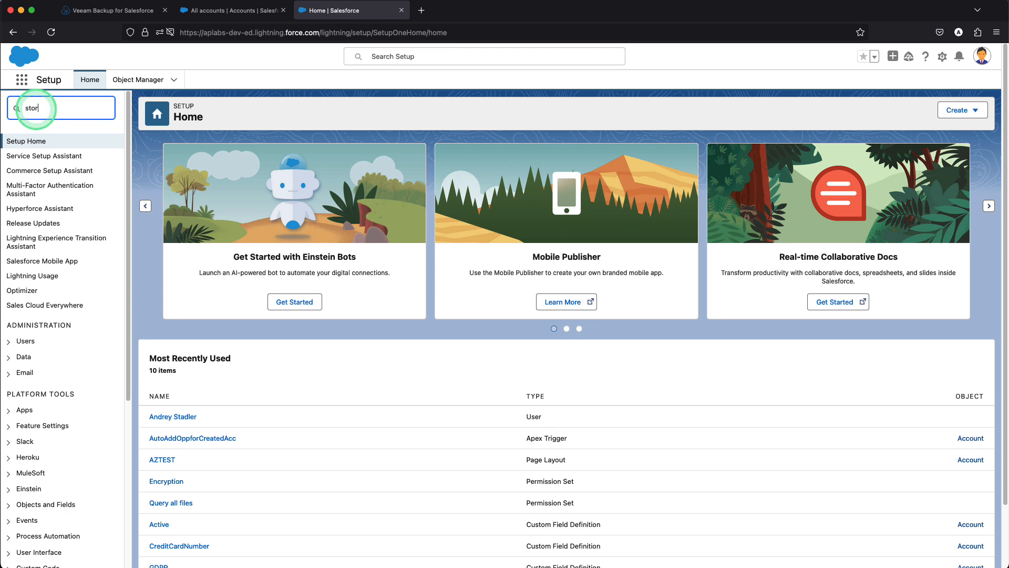
{"action": "type", "text": "age"}
{"action": "left_click", "coordinate": [52, 157]}
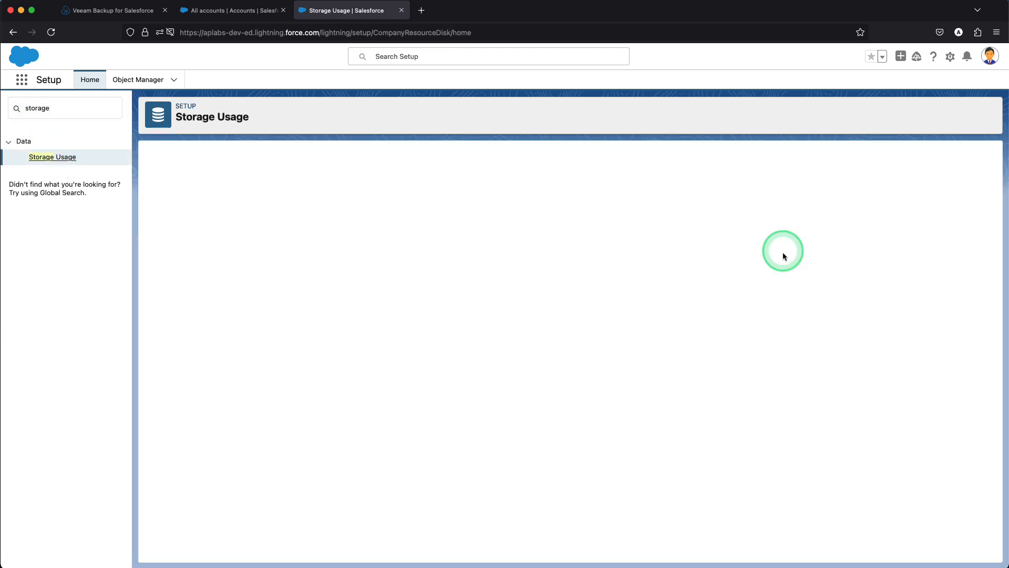
{"action": "scroll", "coordinate": [896, 234], "scroll_direction": "up", "scroll_amount": 5}
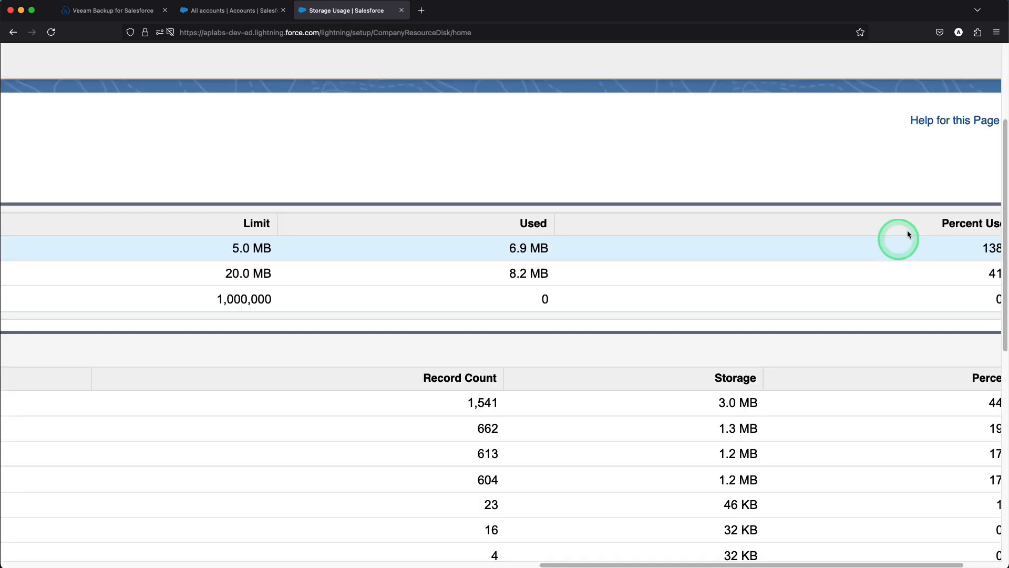
{"action": "scroll", "coordinate": [895, 242], "scroll_direction": "right", "scroll_amount": 5}
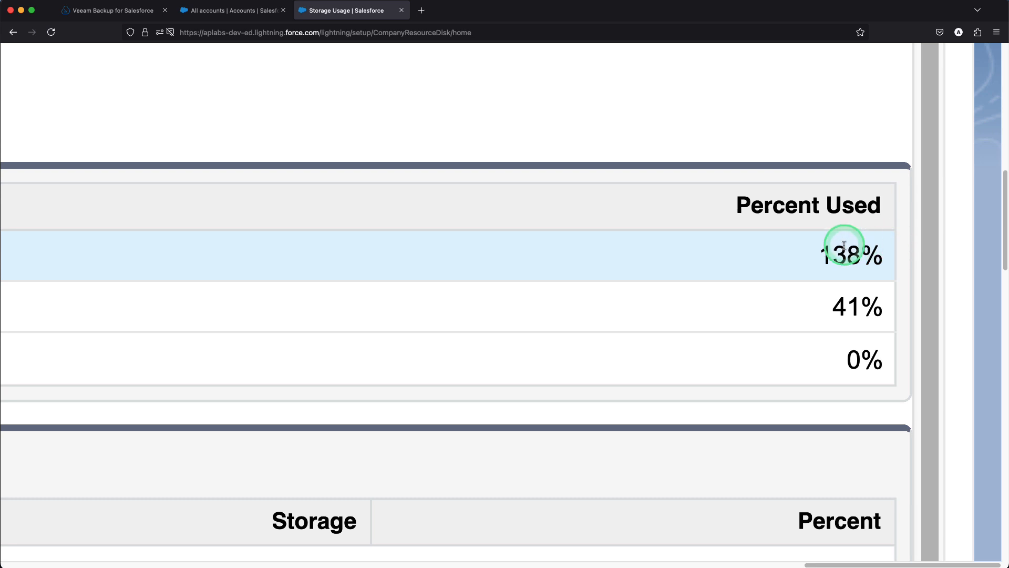
{"action": "scroll", "coordinate": [850, 251], "scroll_direction": "down", "scroll_amount": 5}
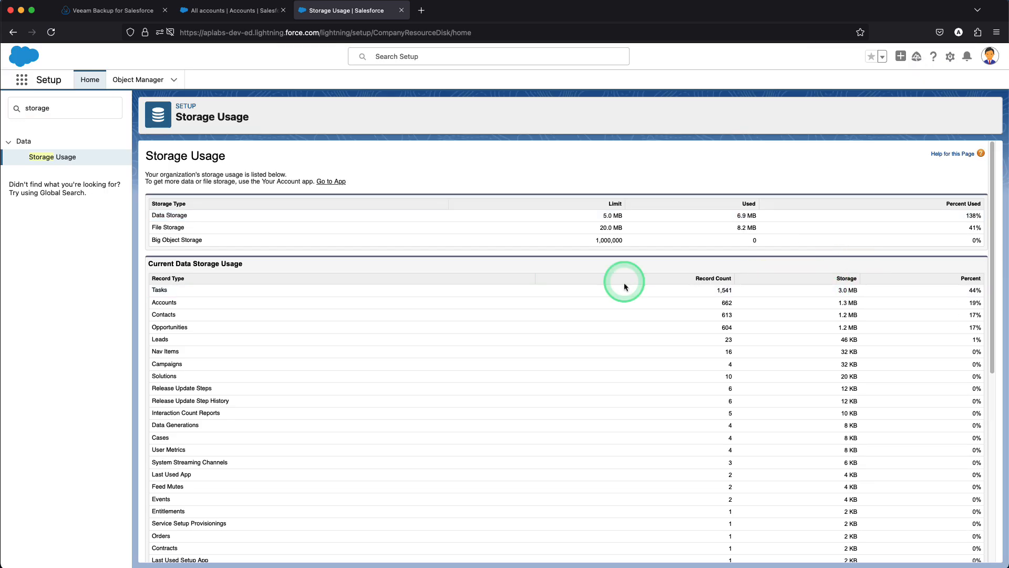
Return to the Sales Console and look through the Open Tasks list
{"action": "left_click", "coordinate": [229, 13]}
{"action": "left_click", "coordinate": [205, 80]}
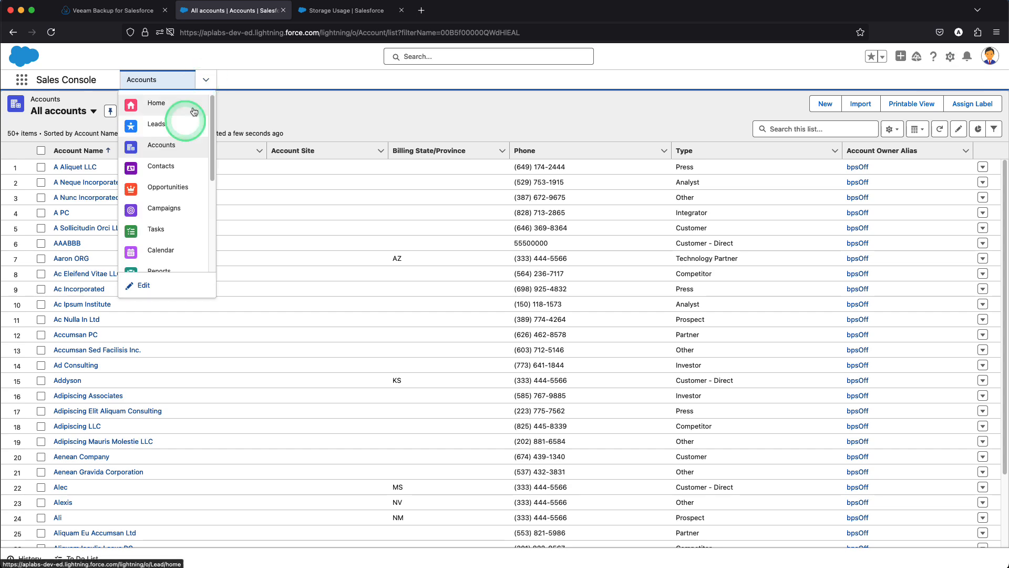
{"action": "left_click", "coordinate": [160, 189]}
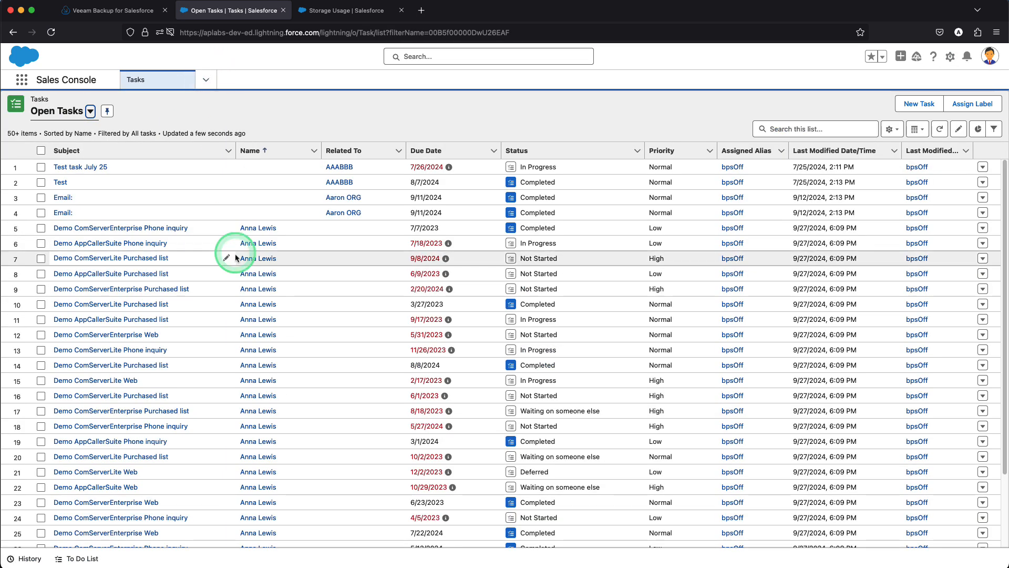
{"action": "scroll", "coordinate": [225, 226], "scroll_direction": "down", "scroll_amount": 3}
Open the "Tasks over time" dashboard and refresh its data
{"action": "left_click", "coordinate": [205, 82]}
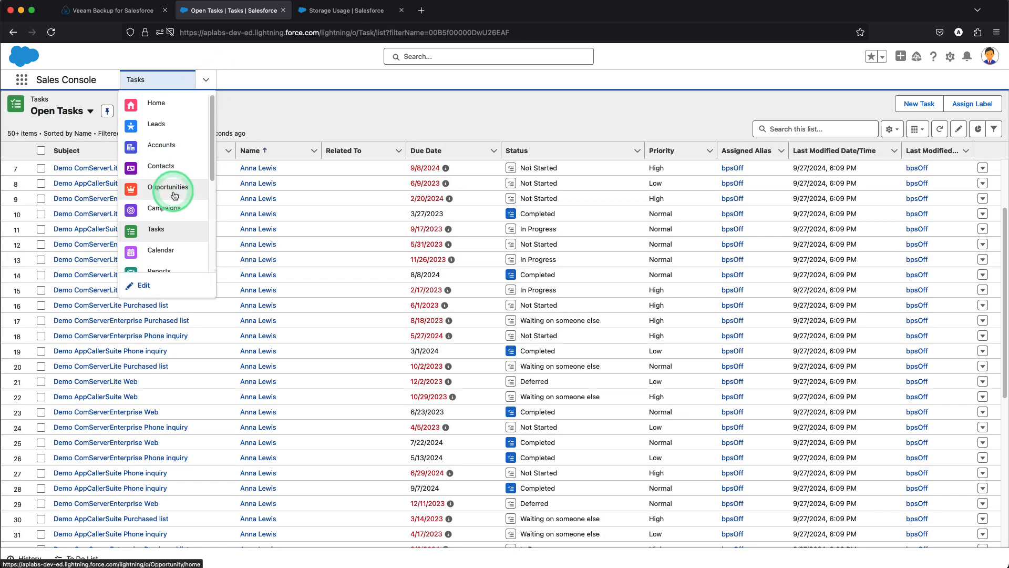
{"action": "scroll", "coordinate": [176, 203], "scroll_direction": "down", "scroll_amount": 2}
{"action": "left_click", "coordinate": [173, 212]}
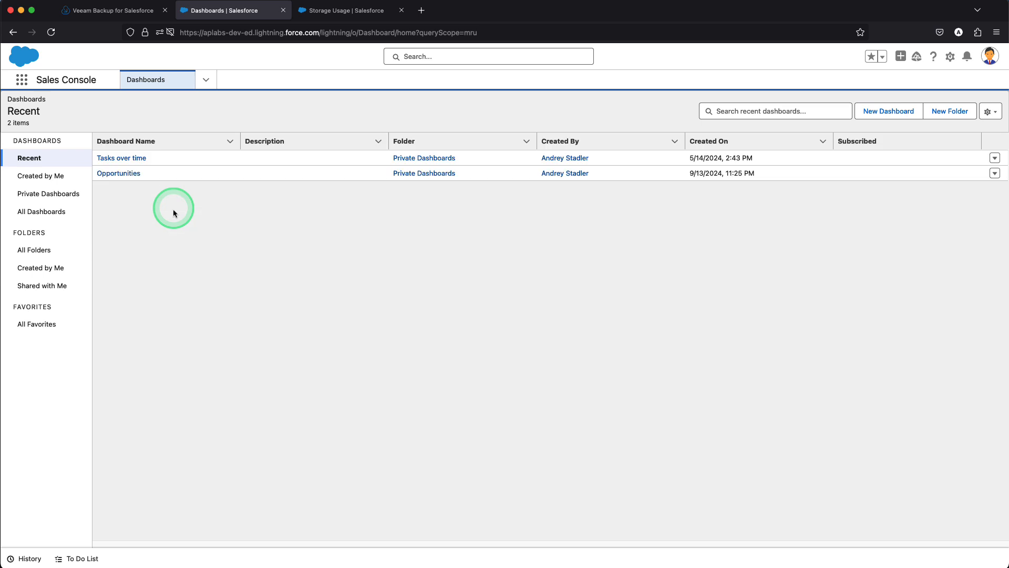
{"action": "left_click", "coordinate": [137, 158]}
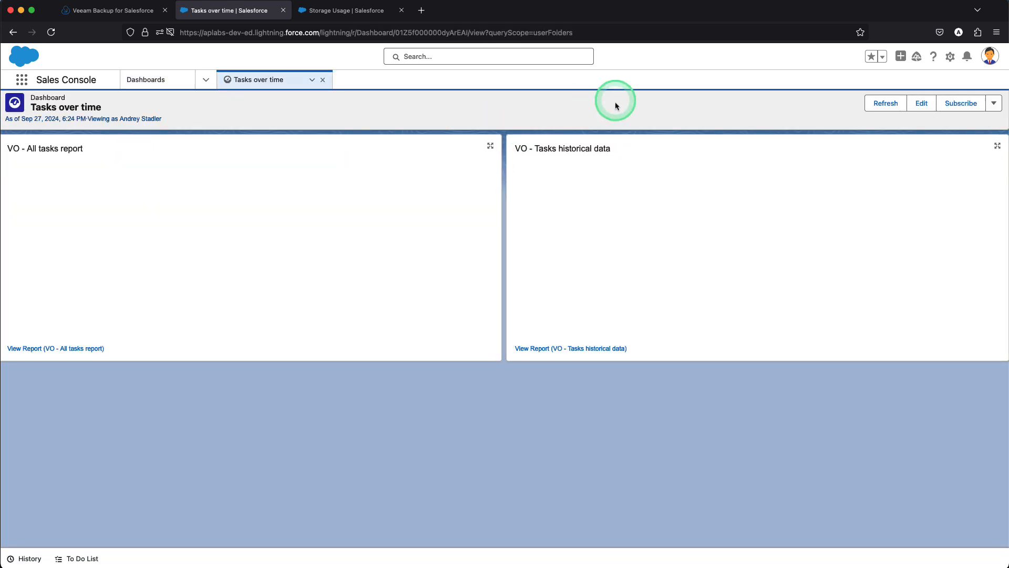
{"action": "left_click", "coordinate": [887, 104]}
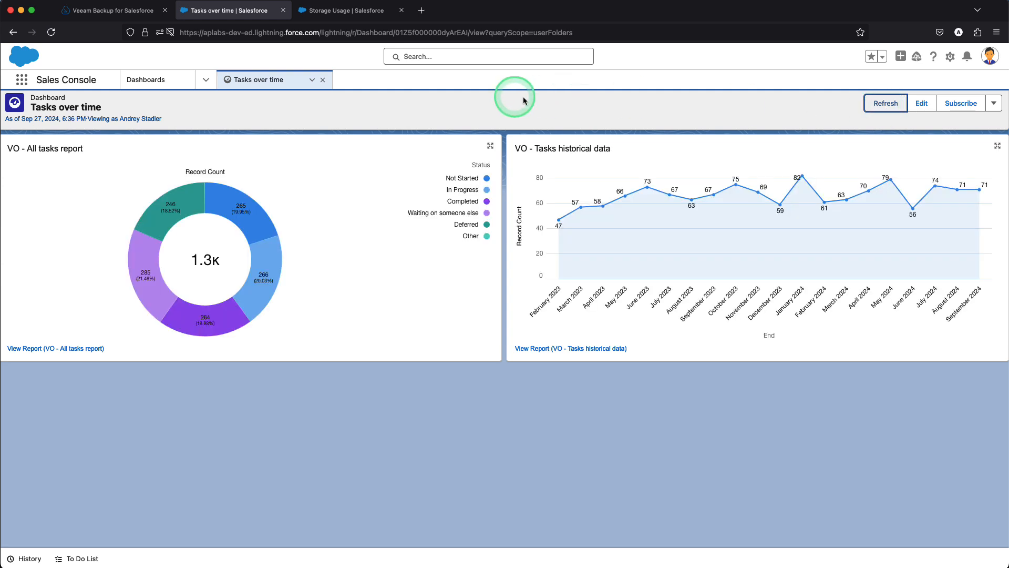
Switch to Veeam Backup for Salesforce, log in with the prefilled credentials, and select backup-policy-aplabs
{"action": "left_click", "coordinate": [103, 18]}
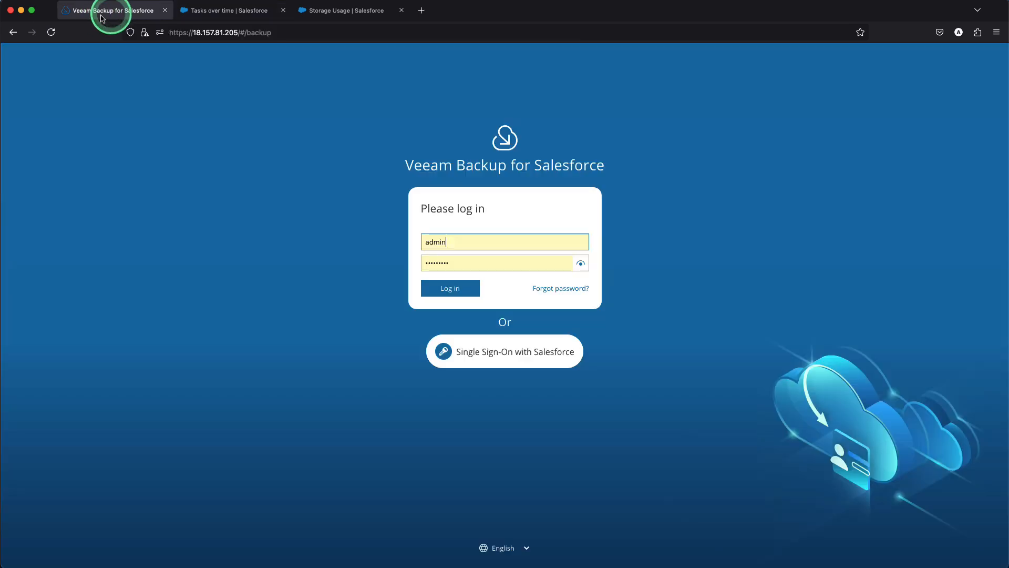
{"action": "left_click", "coordinate": [444, 291]}
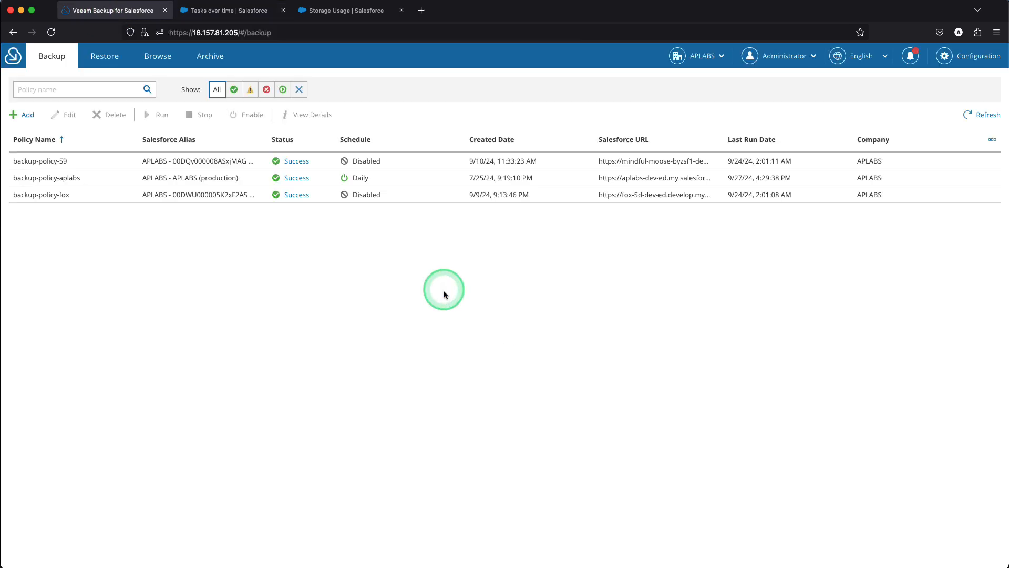
{"action": "left_click", "coordinate": [327, 179]}
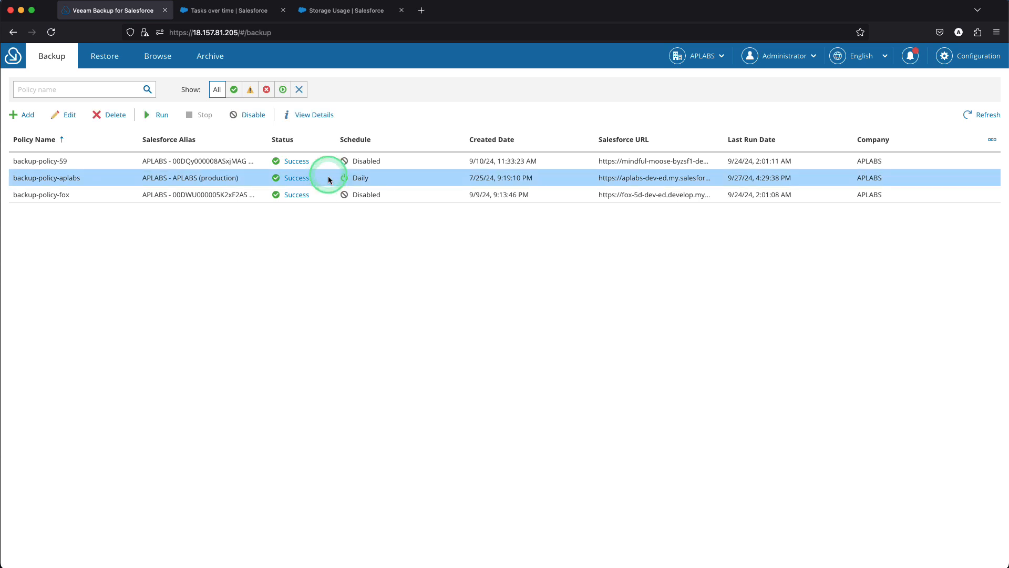
Add an archival policy named "Tasks" and continue with the default organization to its data filters
{"action": "left_click", "coordinate": [211, 58]}
{"action": "left_click", "coordinate": [69, 113]}
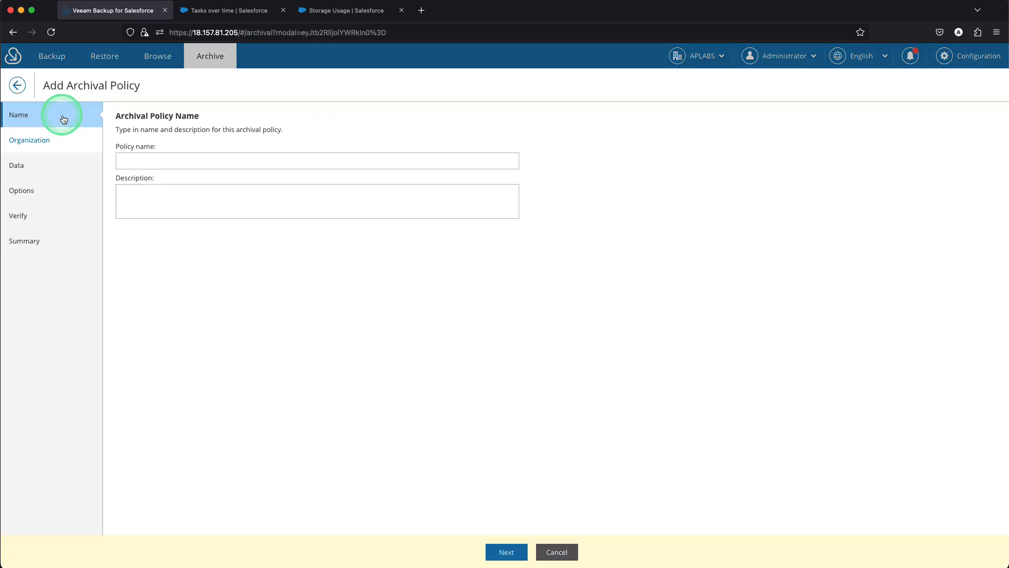
{"action": "left_click", "coordinate": [137, 161]}
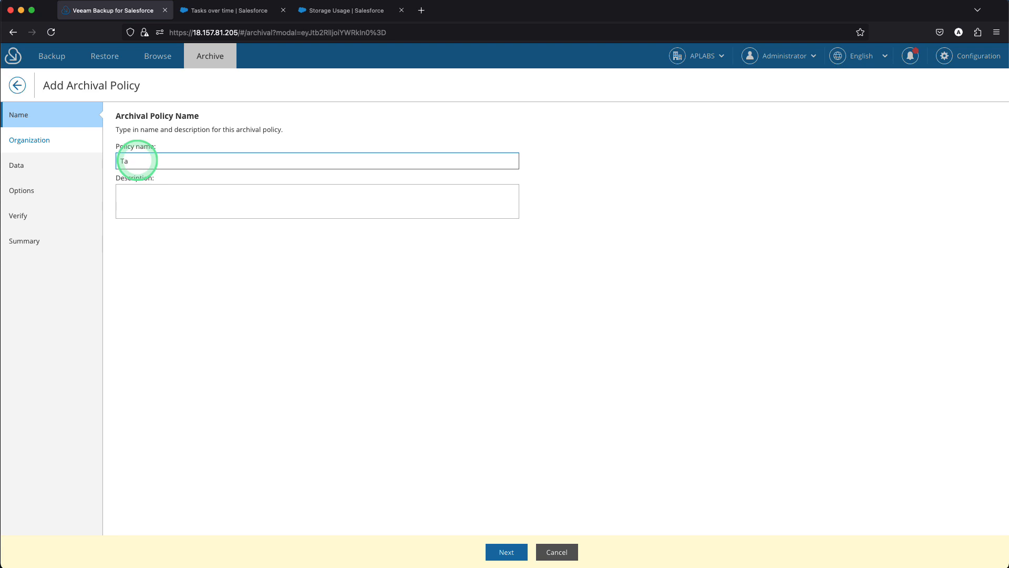
{"action": "left_click", "coordinate": [505, 551]}
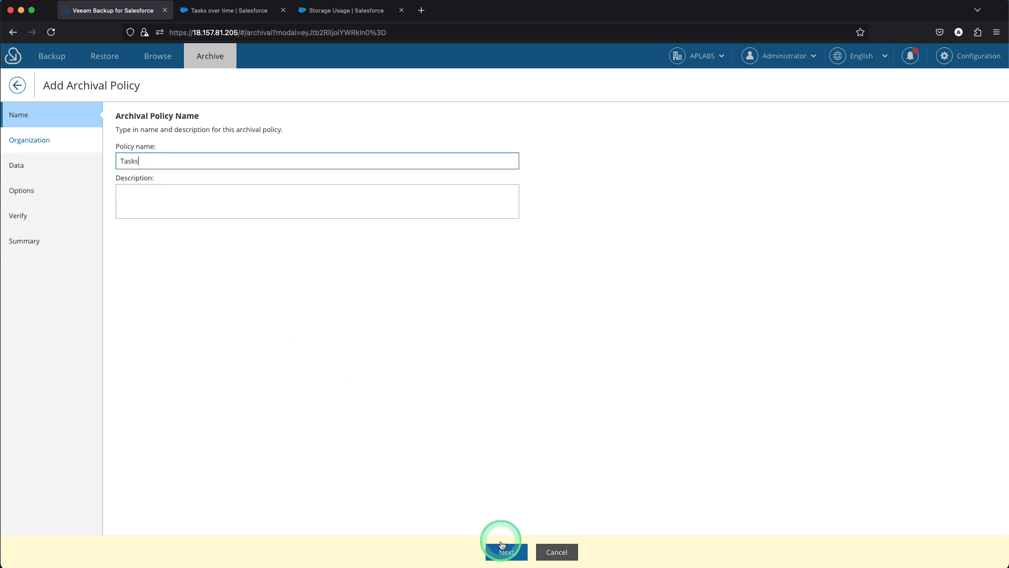
{"action": "left_click", "coordinate": [506, 552]}
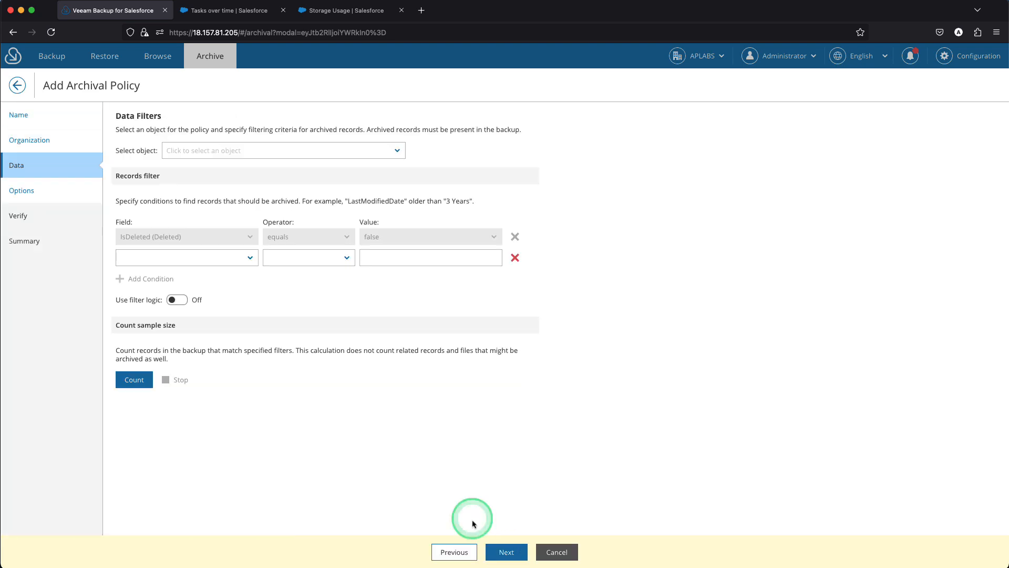
Choose Task (Task) as the archival policy's object and remove the empty filter condition
{"action": "left_click", "coordinate": [256, 147]}
{"action": "type", "text": "task"}
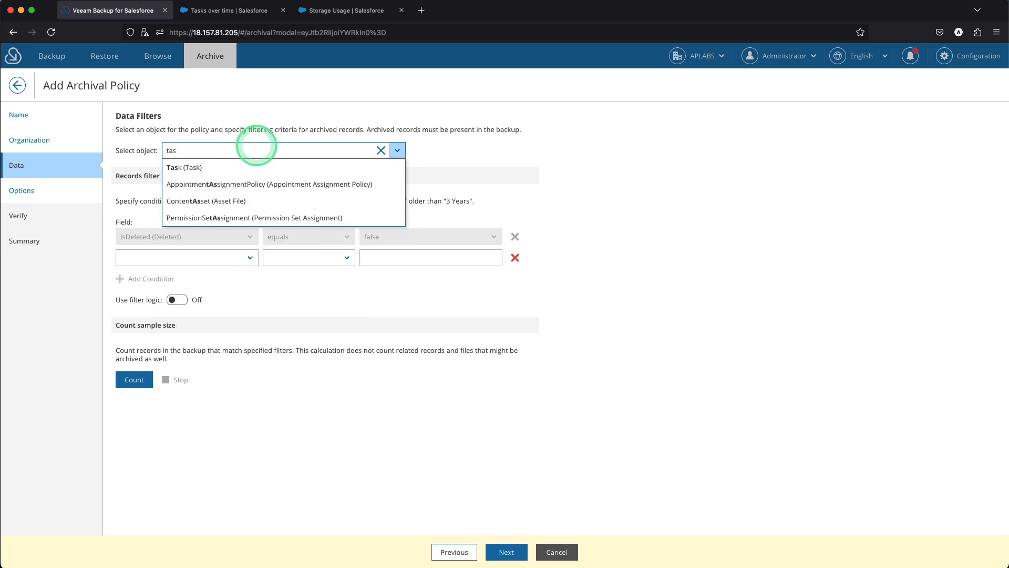
{"action": "left_click", "coordinate": [230, 167]}
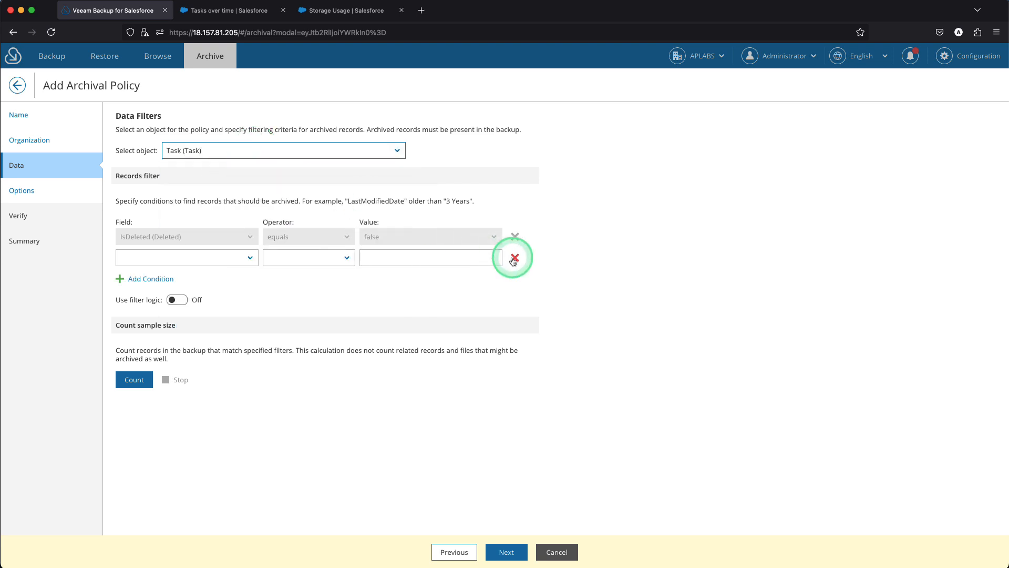
{"action": "left_click", "coordinate": [515, 257]}
Count the Task records in the backup that match the remaining filter and examine the result
{"action": "left_click", "coordinate": [138, 360]}
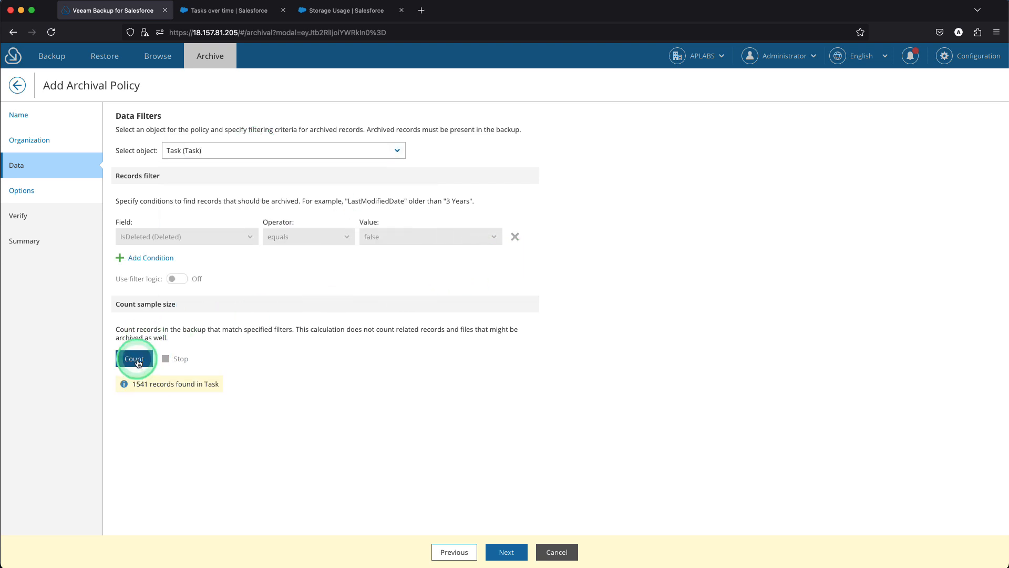
{"action": "scroll", "coordinate": [249, 354], "scroll_direction": "up", "scroll_amount": 5}
{"action": "scroll", "coordinate": [248, 353], "scroll_direction": "left", "scroll_amount": 4}
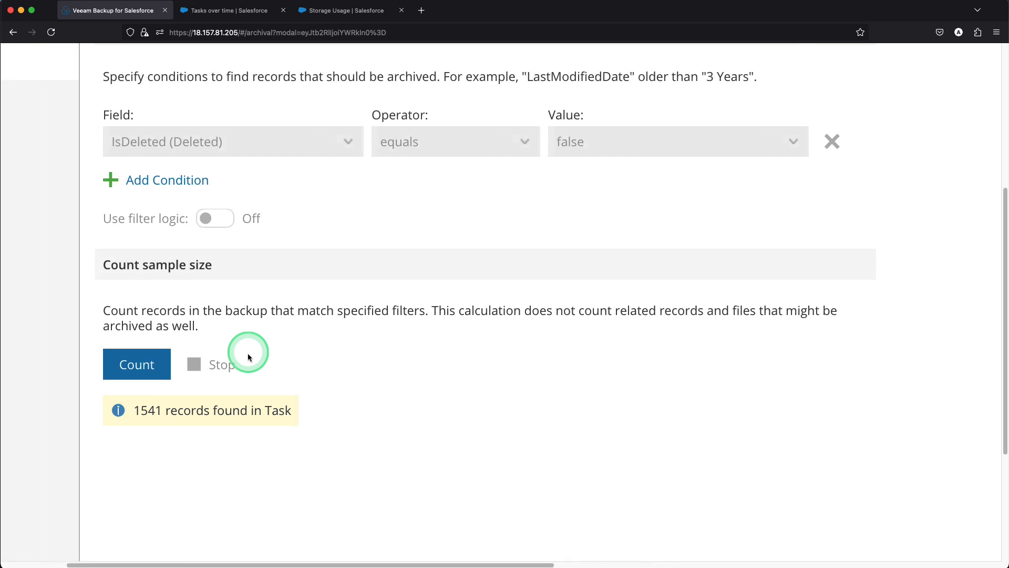
{"action": "scroll", "coordinate": [248, 358], "scroll_direction": "down", "scroll_amount": 5}
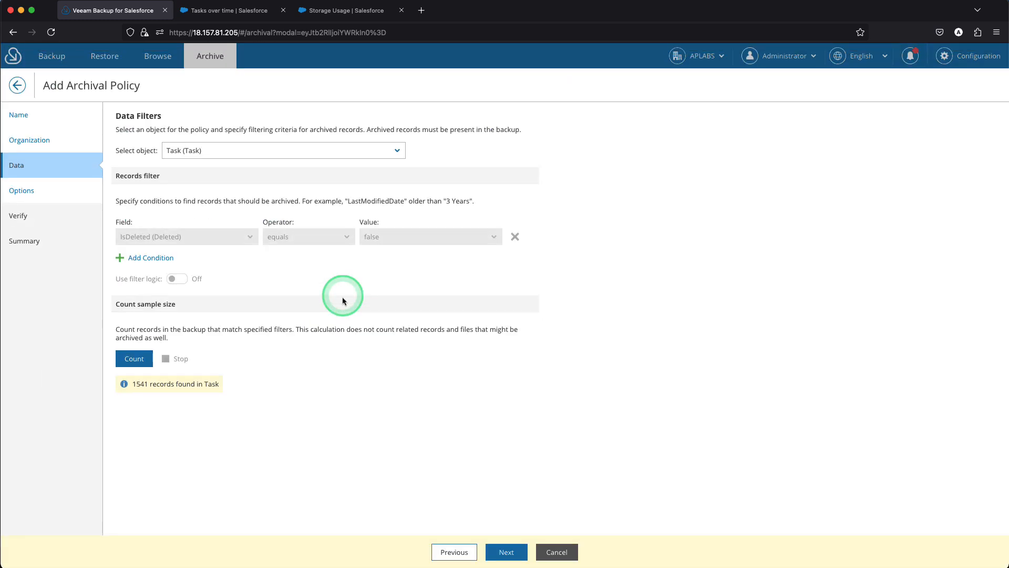
Add the filter condition ActivityDate (Due Date Only) older than 3 Months and count the matching Task records
{"action": "left_click", "coordinate": [163, 261]}
{"action": "left_click", "coordinate": [162, 258]}
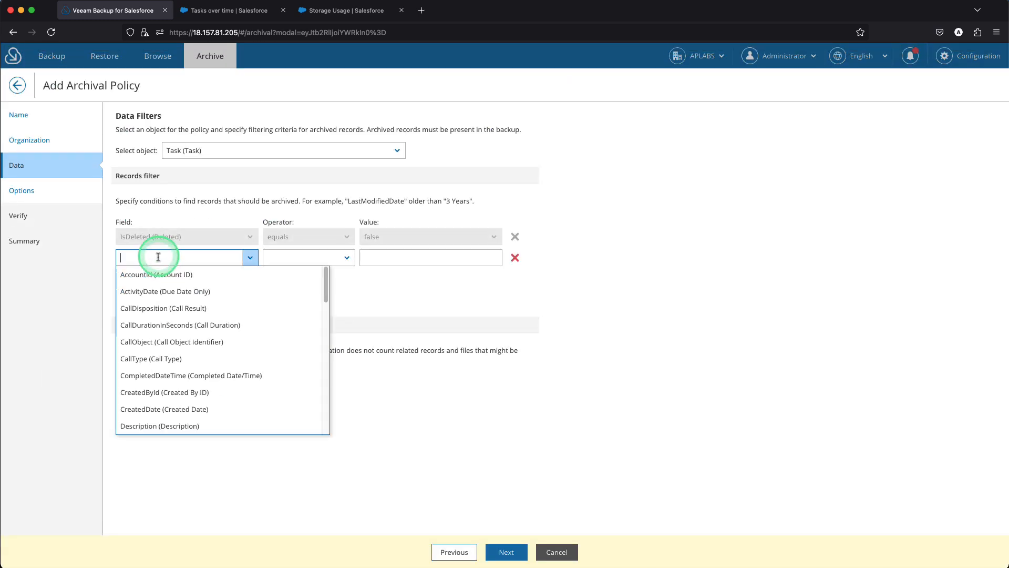
{"action": "left_click", "coordinate": [160, 289]}
{"action": "left_click", "coordinate": [294, 257]}
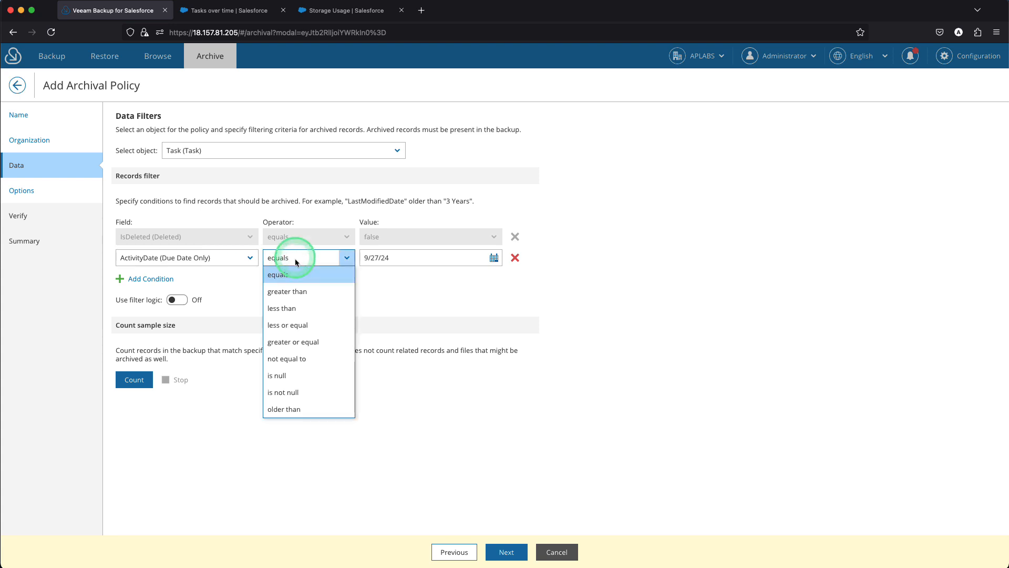
{"action": "scroll", "coordinate": [298, 313], "scroll_direction": "up", "scroll_amount": 3}
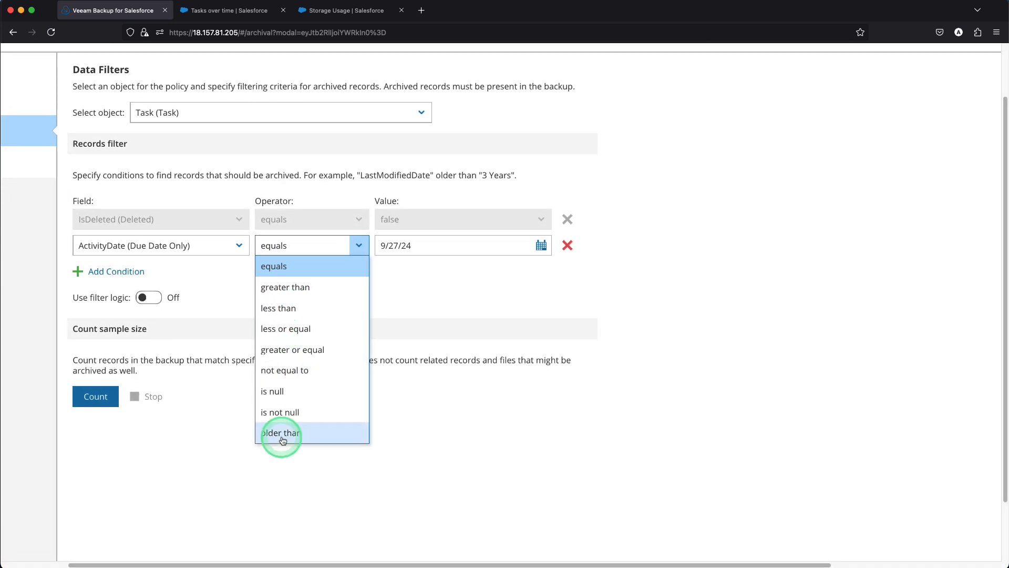
{"action": "left_click", "coordinate": [283, 433]}
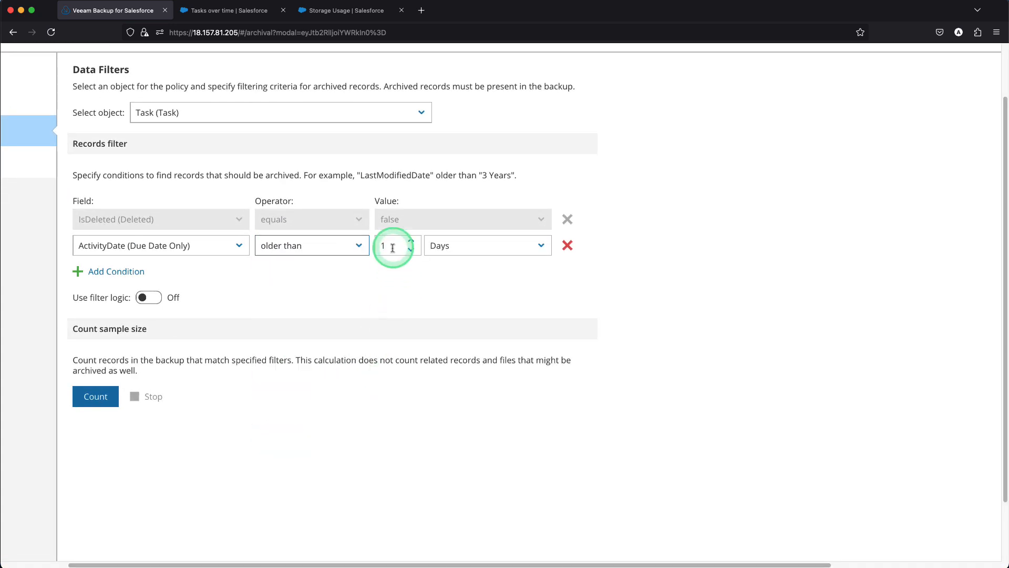
{"action": "left_click", "coordinate": [456, 246]}
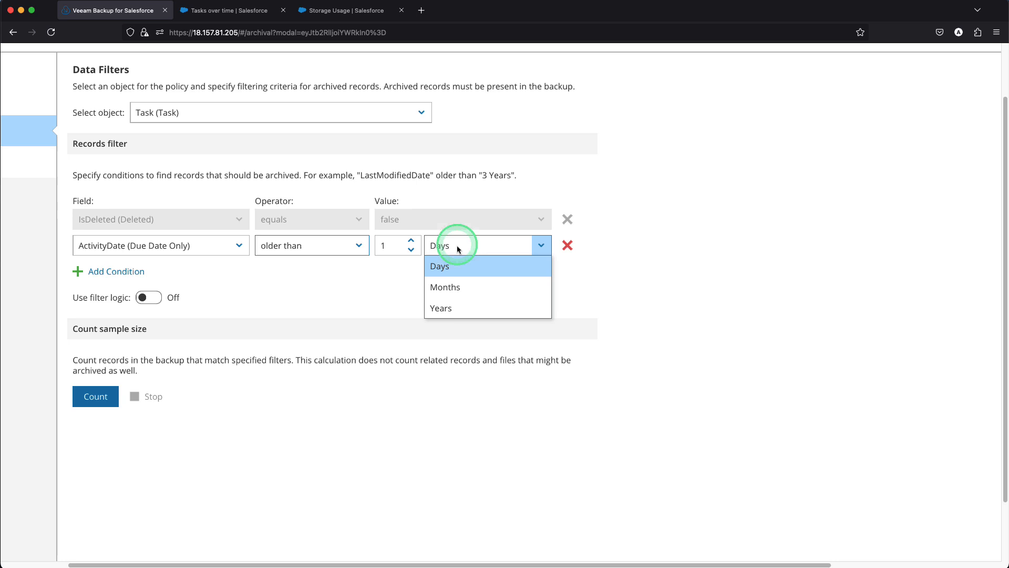
{"action": "left_click", "coordinate": [449, 284]}
{"action": "left_click", "coordinate": [411, 240]}
{"action": "left_click", "coordinate": [411, 240]}
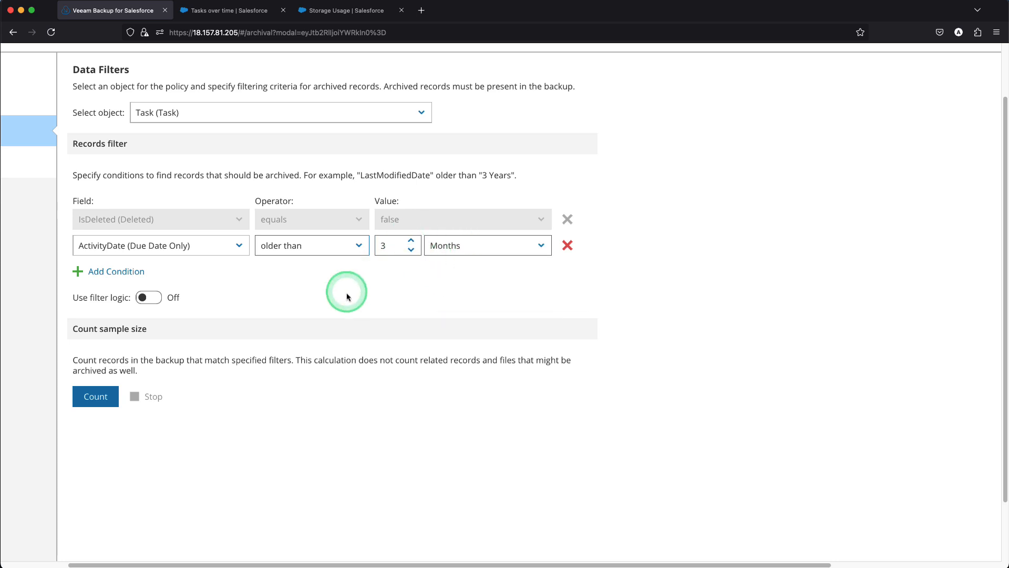
{"action": "left_click", "coordinate": [136, 370]}
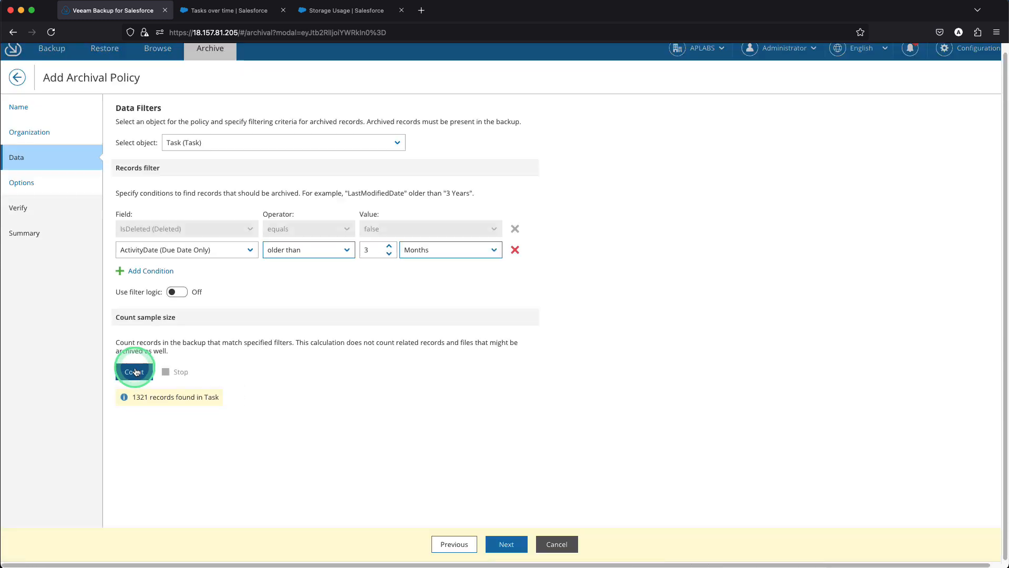
Review the policy's run options and API limits, keep the Weekly schedule with test mode off, and continue to verification
{"action": "left_click", "coordinate": [506, 553]}
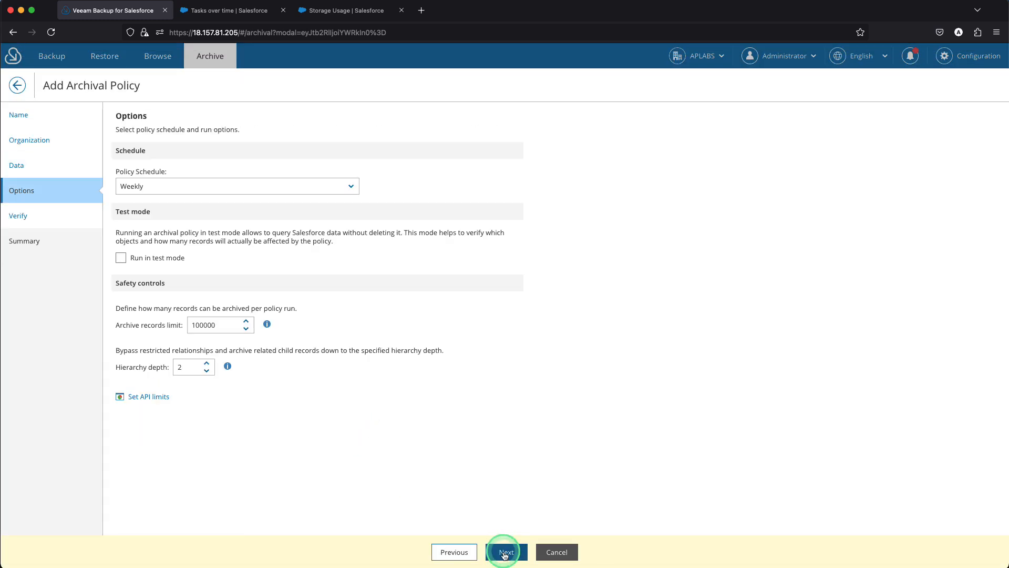
{"action": "left_click", "coordinate": [243, 192]}
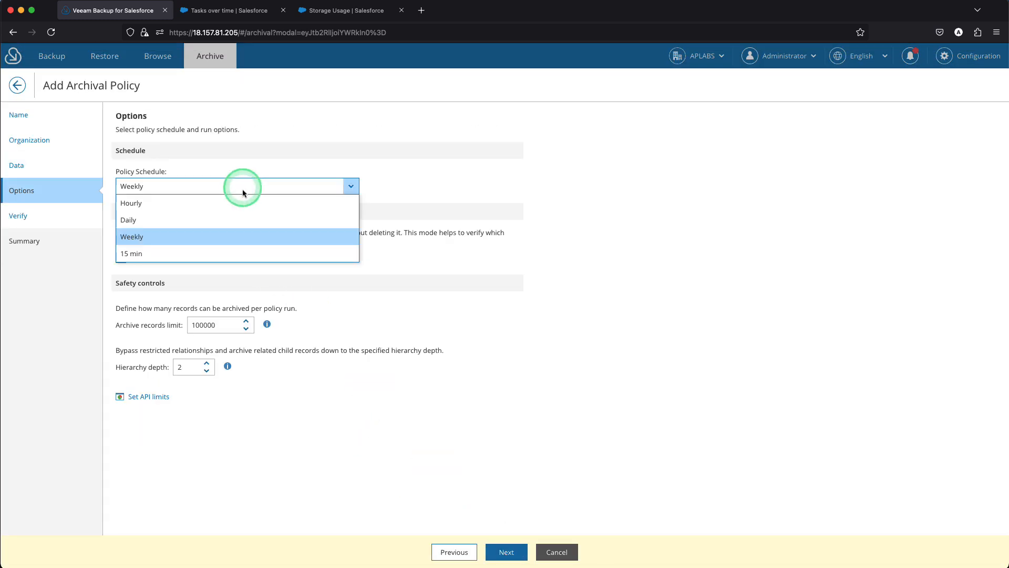
{"action": "left_click", "coordinate": [244, 149]}
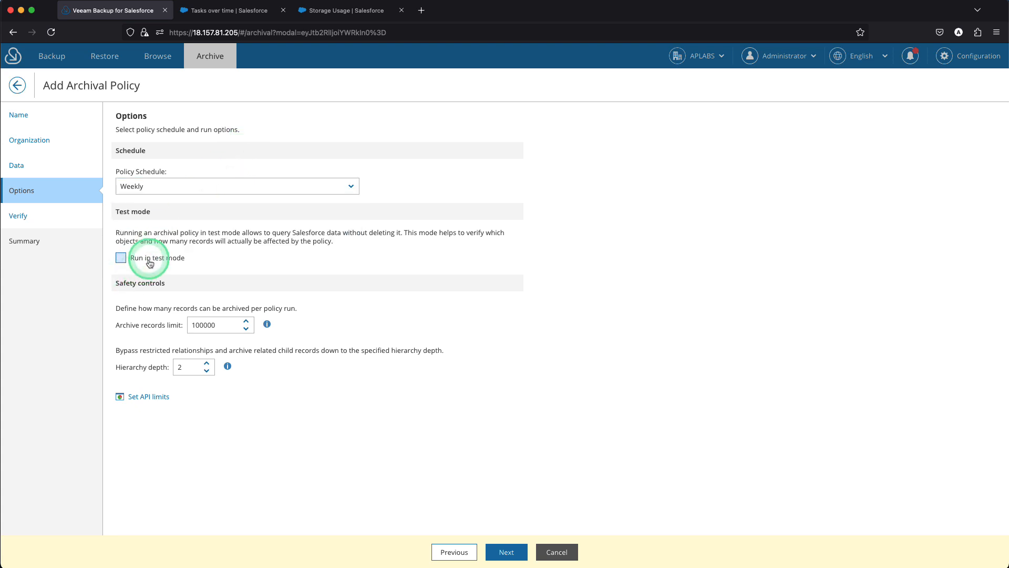
{"action": "scroll", "coordinate": [150, 263], "scroll_direction": "up", "scroll_amount": 5}
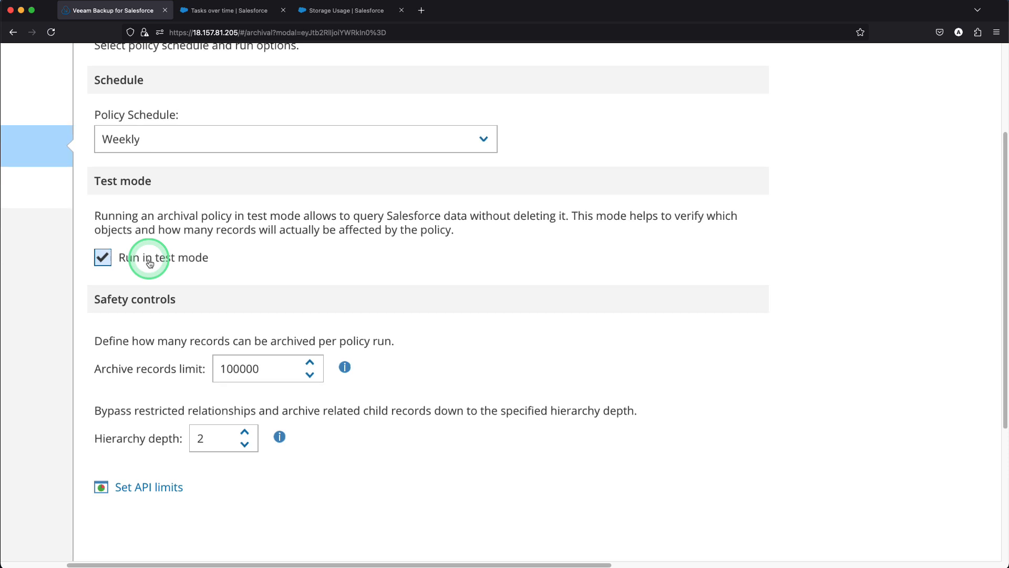
{"action": "scroll", "coordinate": [150, 262], "scroll_direction": "down", "scroll_amount": 5}
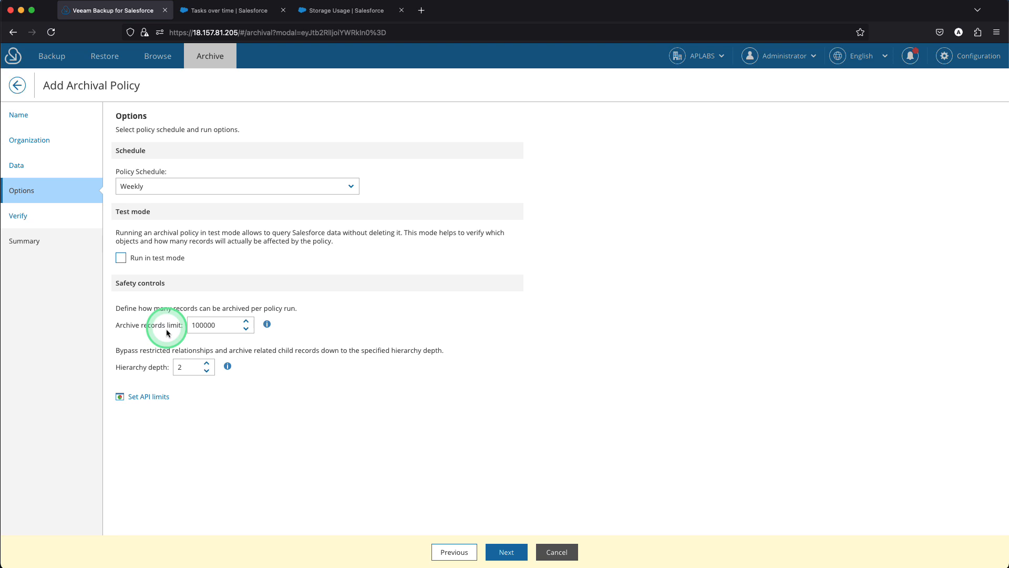
{"action": "left_click", "coordinate": [154, 397]}
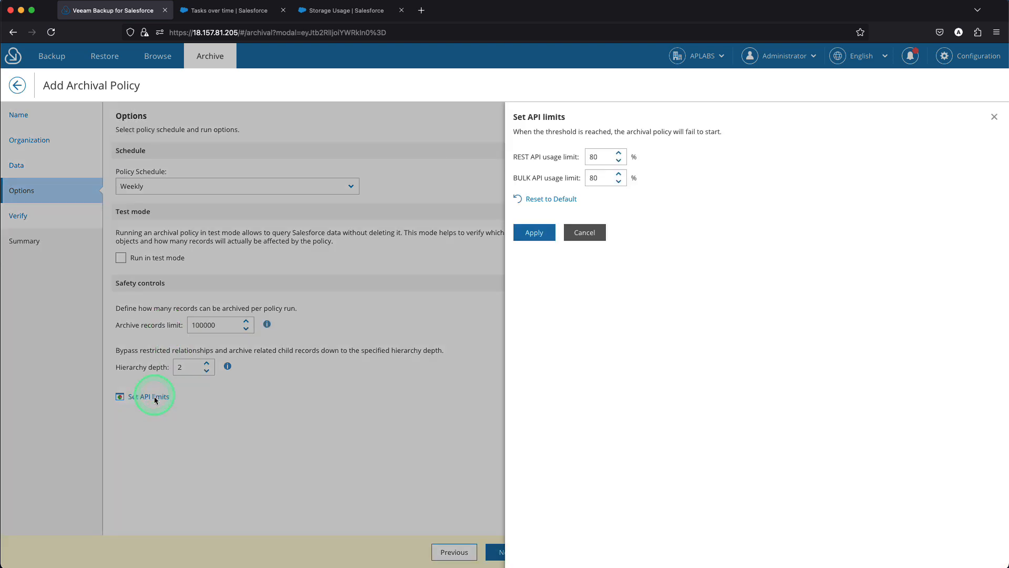
{"action": "left_click", "coordinate": [579, 232]}
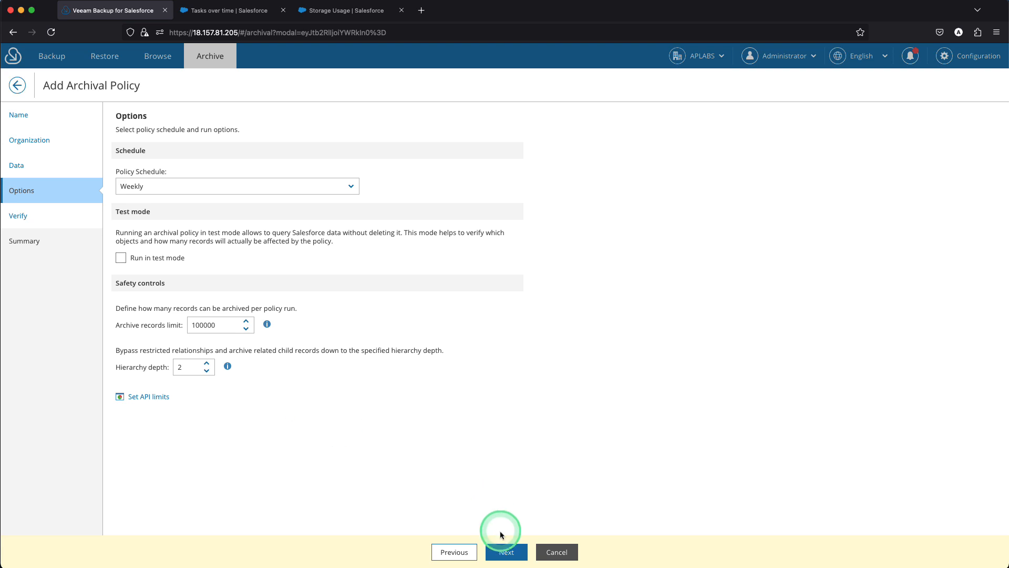
{"action": "left_click", "coordinate": [507, 552]}
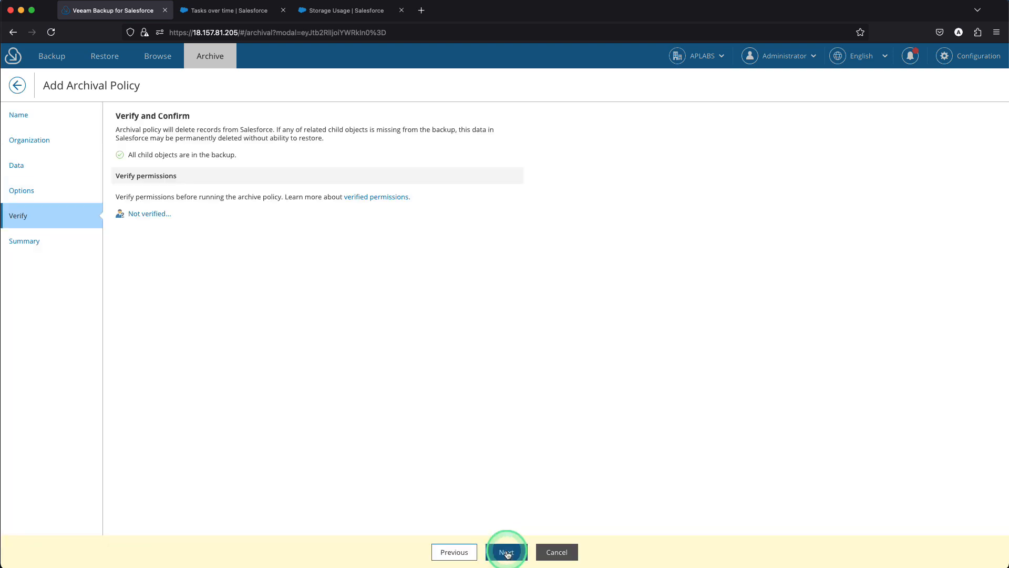
Verify the permissions needed to run the archival policy, and finish creating the policy from its summary
{"action": "scroll", "coordinate": [214, 199], "scroll_direction": "up", "scroll_amount": 5}
{"action": "scroll", "coordinate": [215, 198], "scroll_direction": "up", "scroll_amount": 3}
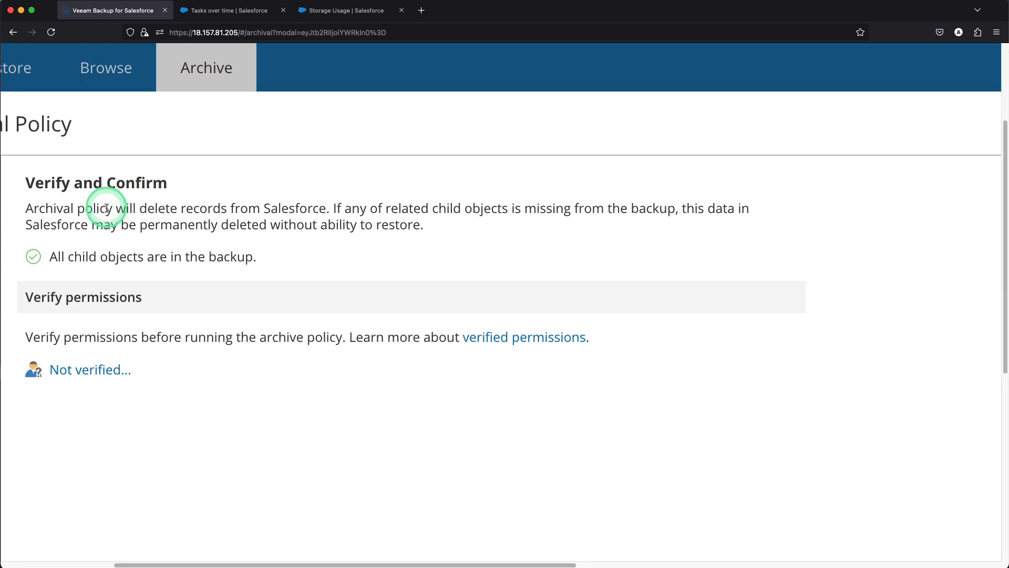
{"action": "scroll", "coordinate": [97, 216], "scroll_direction": "down", "scroll_amount": 5}
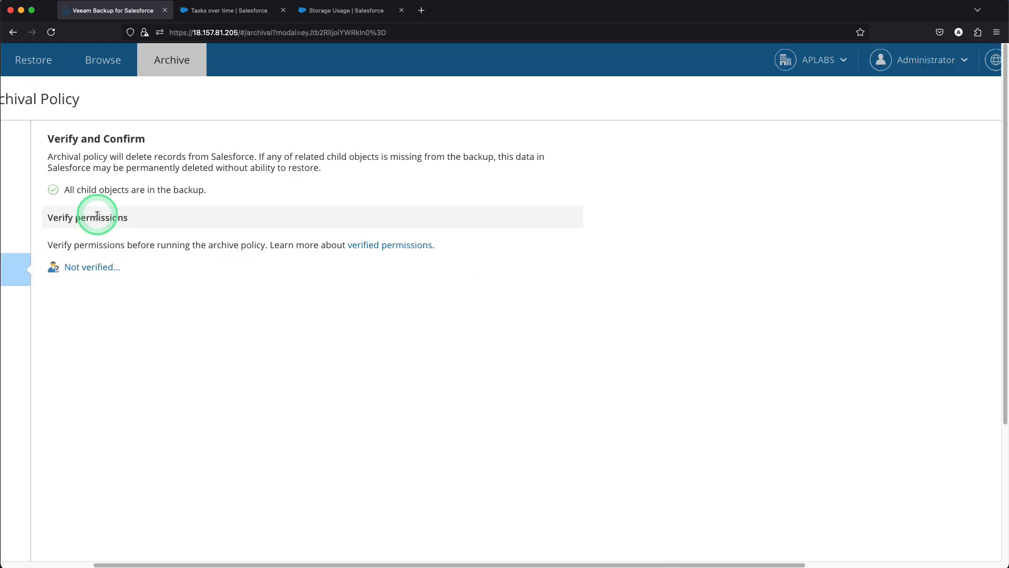
{"action": "left_click", "coordinate": [143, 215]}
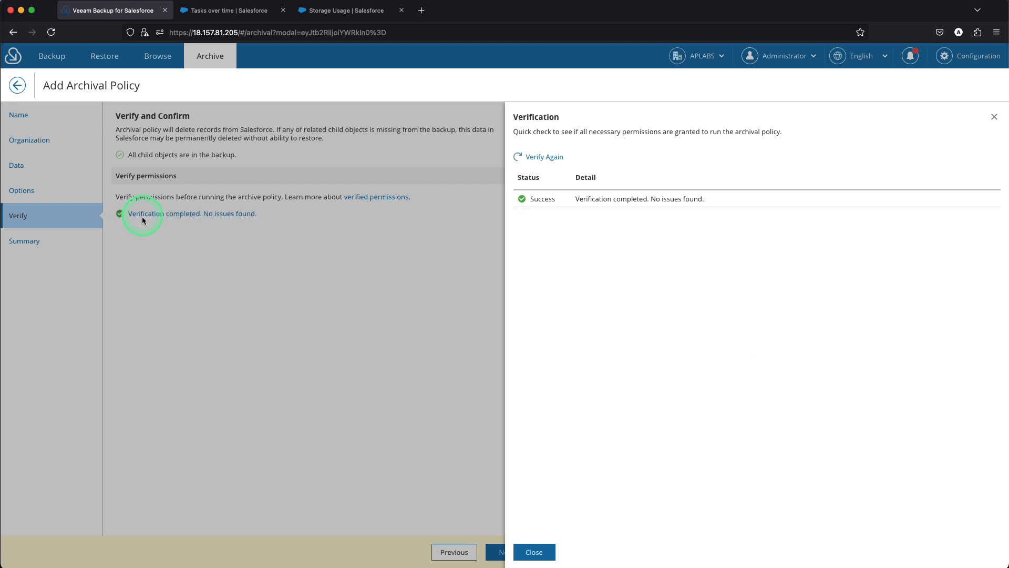
{"action": "left_click", "coordinate": [523, 551]}
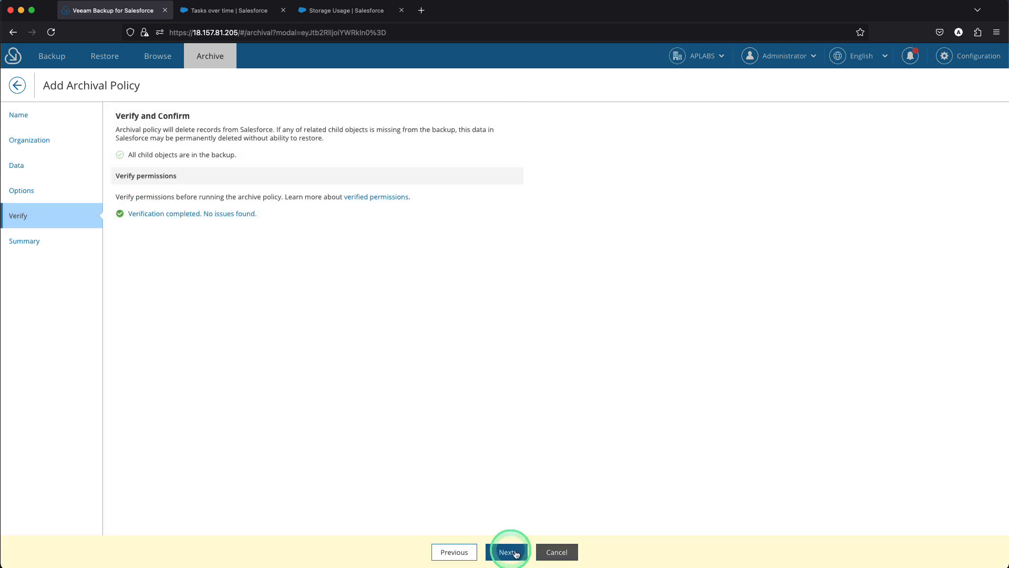
{"action": "left_click", "coordinate": [508, 552]}
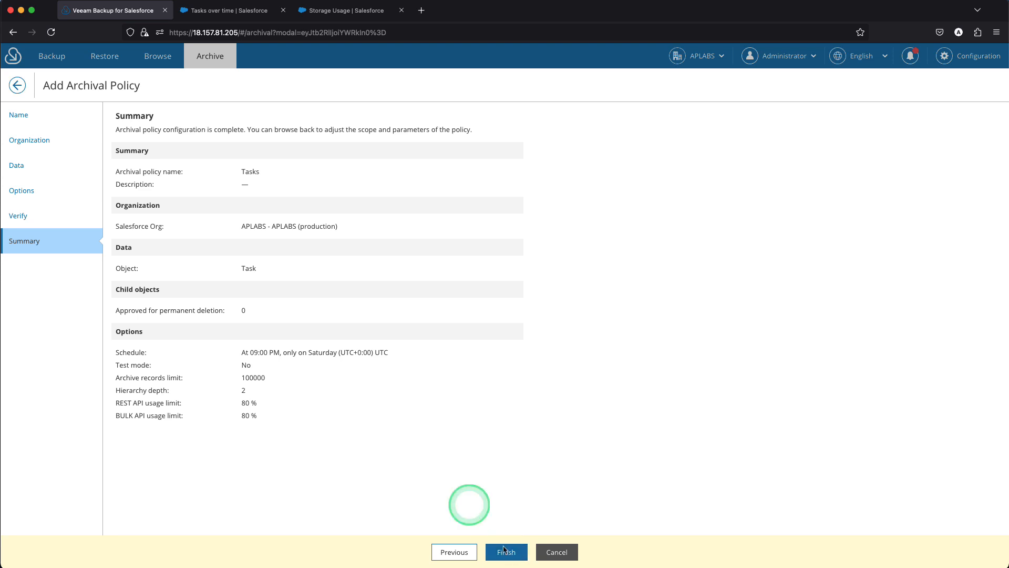
{"action": "left_click", "coordinate": [507, 554]}
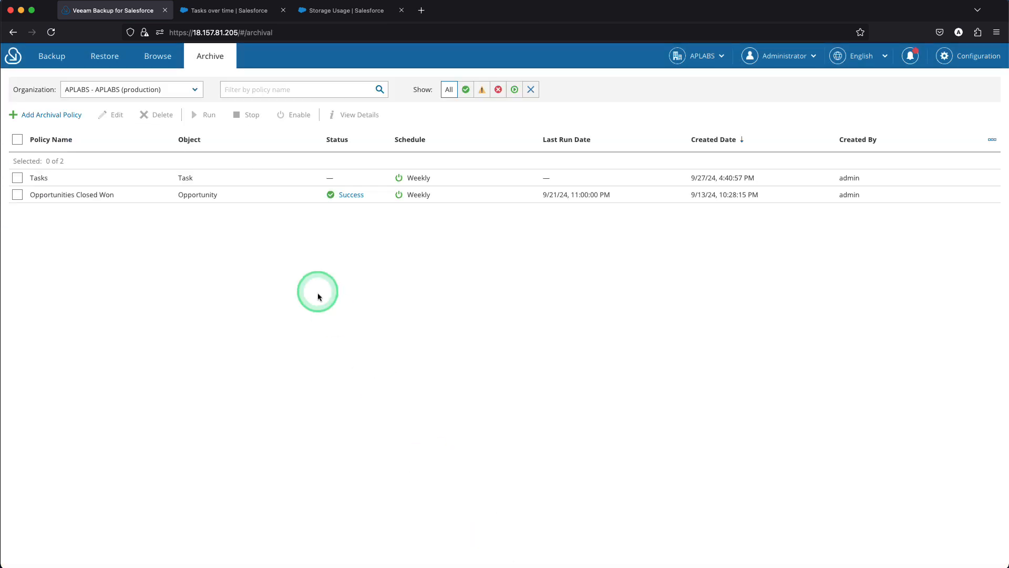
Run the Tasks archival policy and open its archival session details to follow the run
{"action": "left_click", "coordinate": [264, 183]}
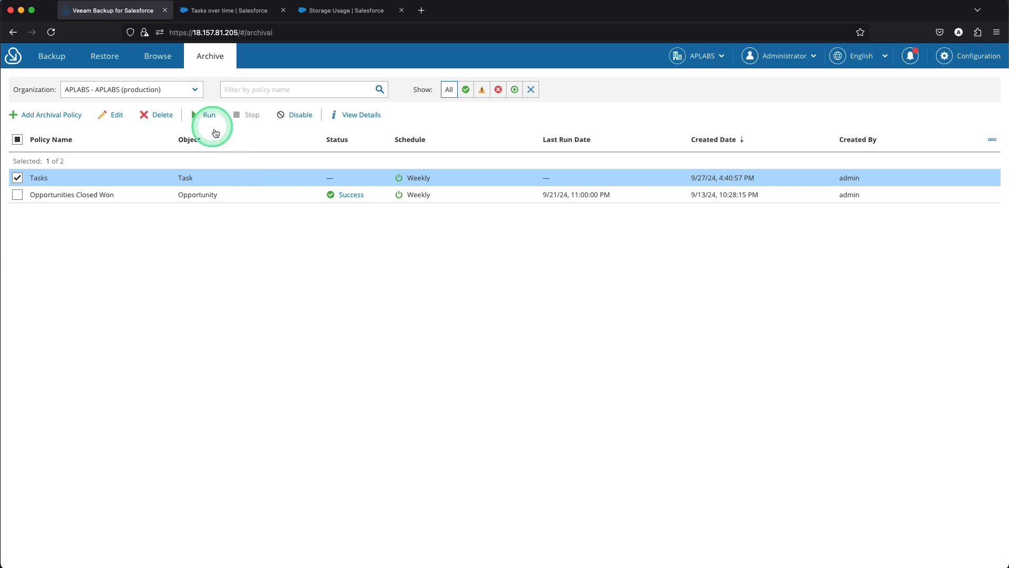
{"action": "left_click", "coordinate": [209, 115]}
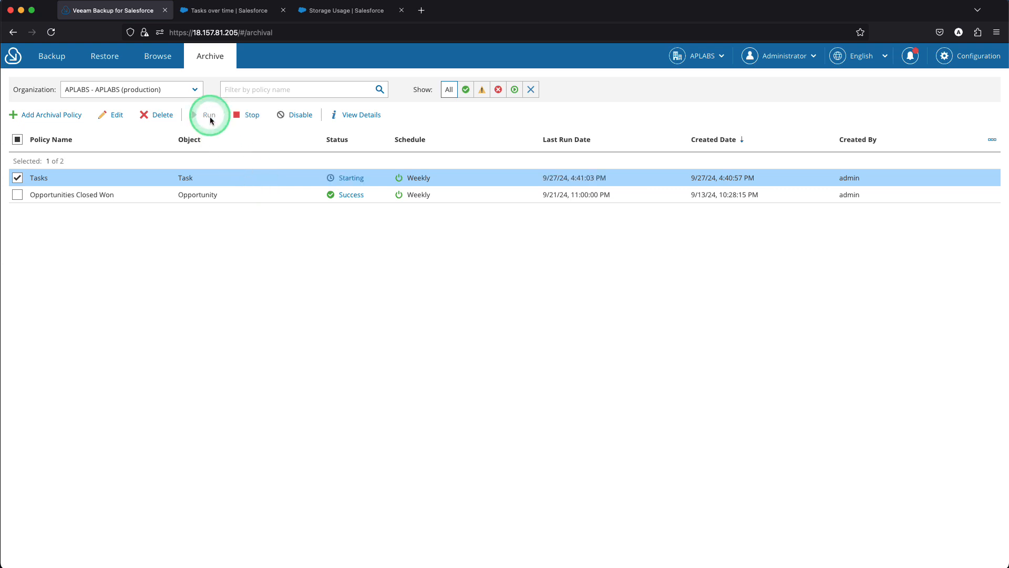
{"action": "left_click", "coordinate": [348, 177]}
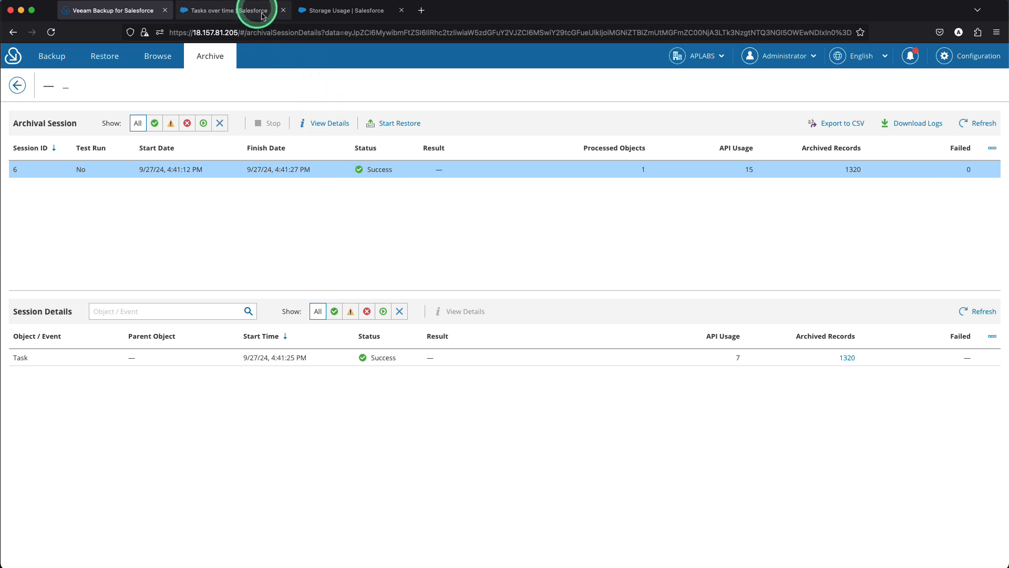
Switch to Salesforce and examine the Tasks over time dashboard and the reloaded Storage Usage page for the effect of archiving
{"action": "left_click", "coordinate": [242, 11]}
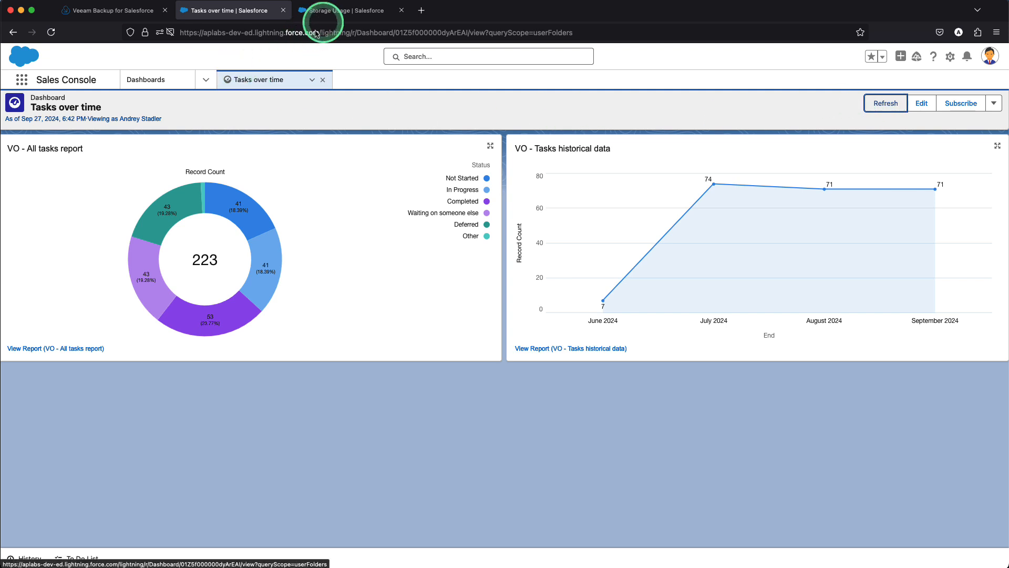
{"action": "left_click", "coordinate": [337, 11]}
{"action": "left_click", "coordinate": [51, 32]}
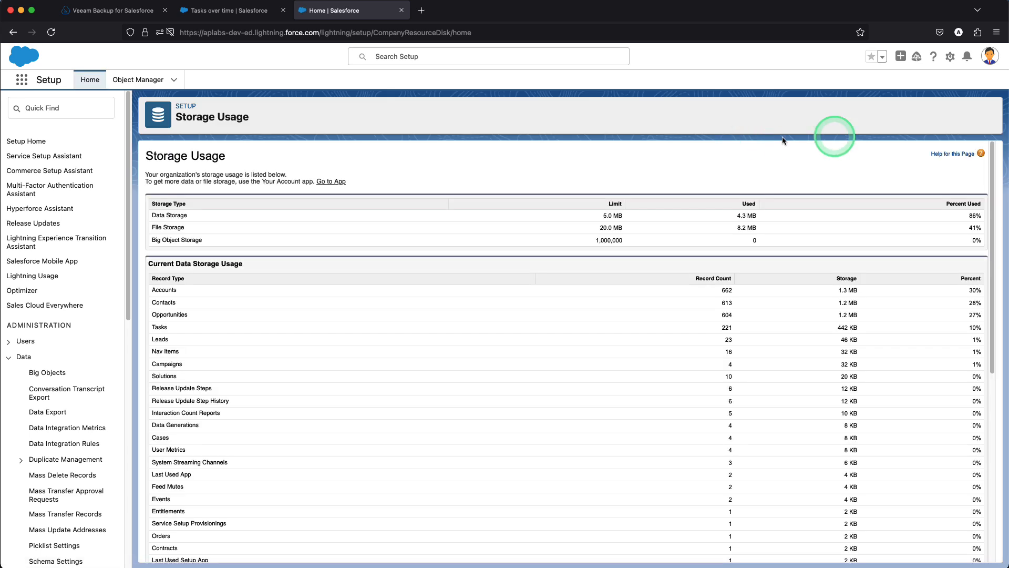
{"action": "scroll", "coordinate": [877, 154], "scroll_direction": "up", "scroll_amount": 5}
{"action": "scroll", "coordinate": [878, 154], "scroll_direction": "down", "scroll_amount": 5}
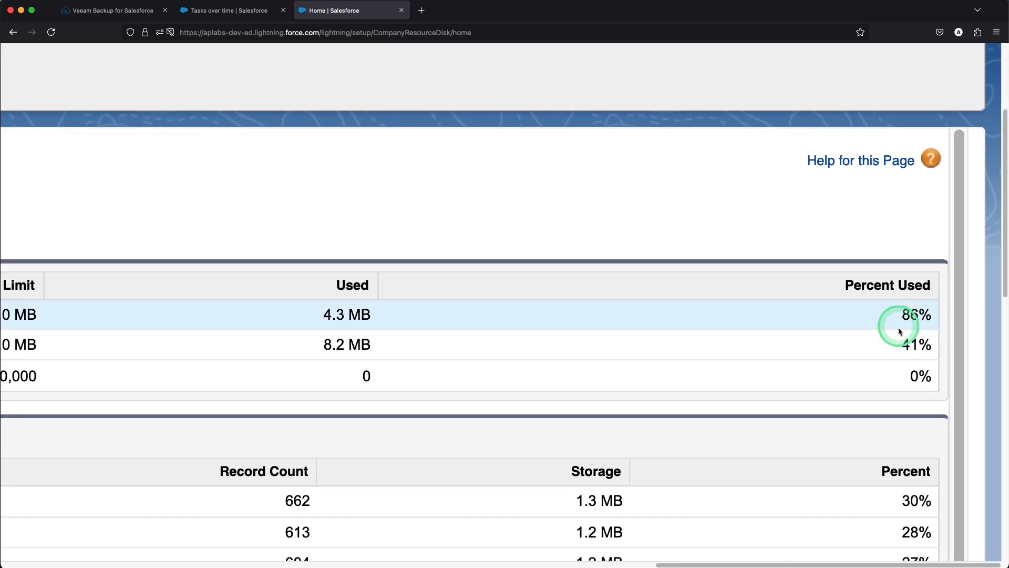
{"action": "scroll", "coordinate": [899, 326], "scroll_direction": "up", "scroll_amount": 5}
{"action": "scroll", "coordinate": [899, 328], "scroll_direction": "down", "scroll_amount": 5}
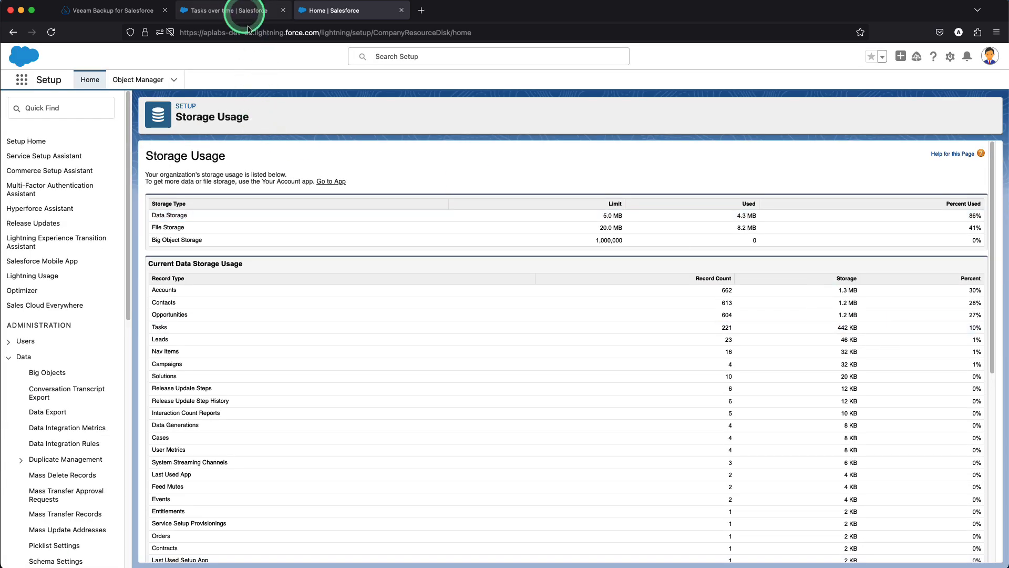
{"action": "left_click", "coordinate": [243, 12]}
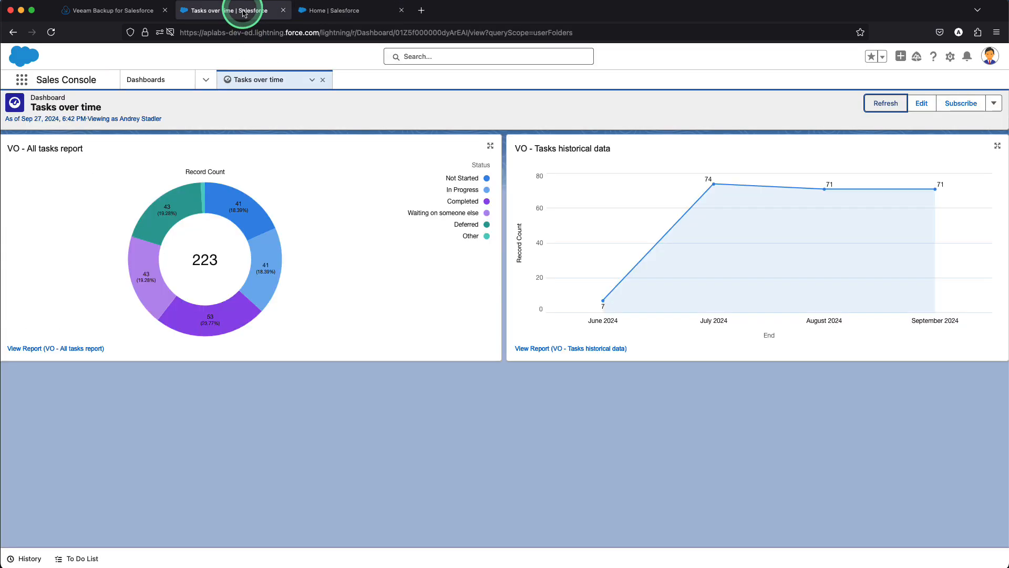